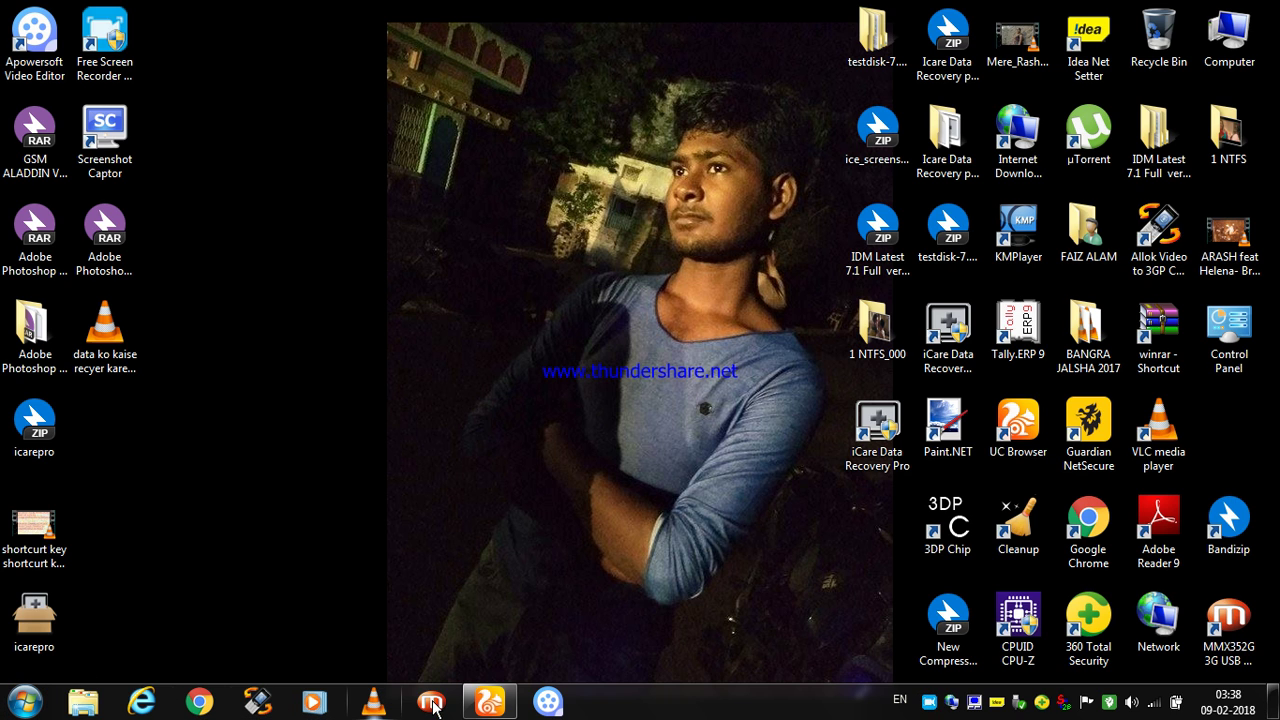
click(201, 703)
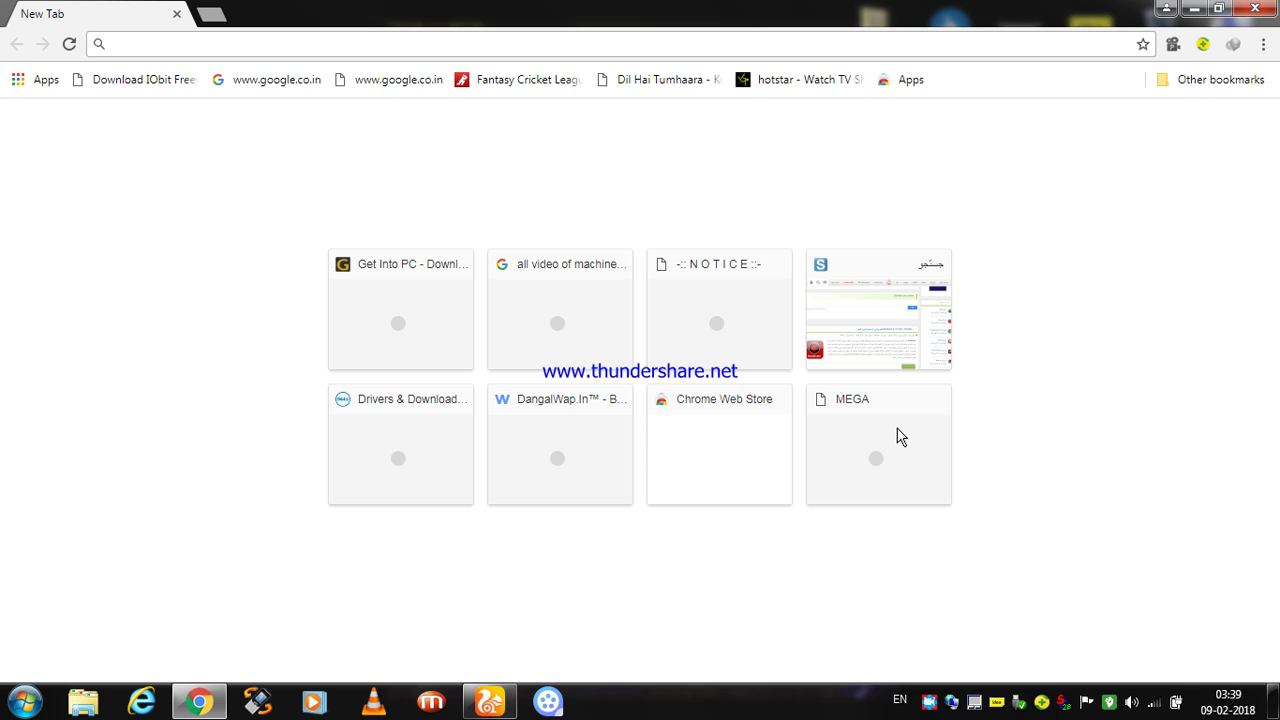
text(g)
key(Return)
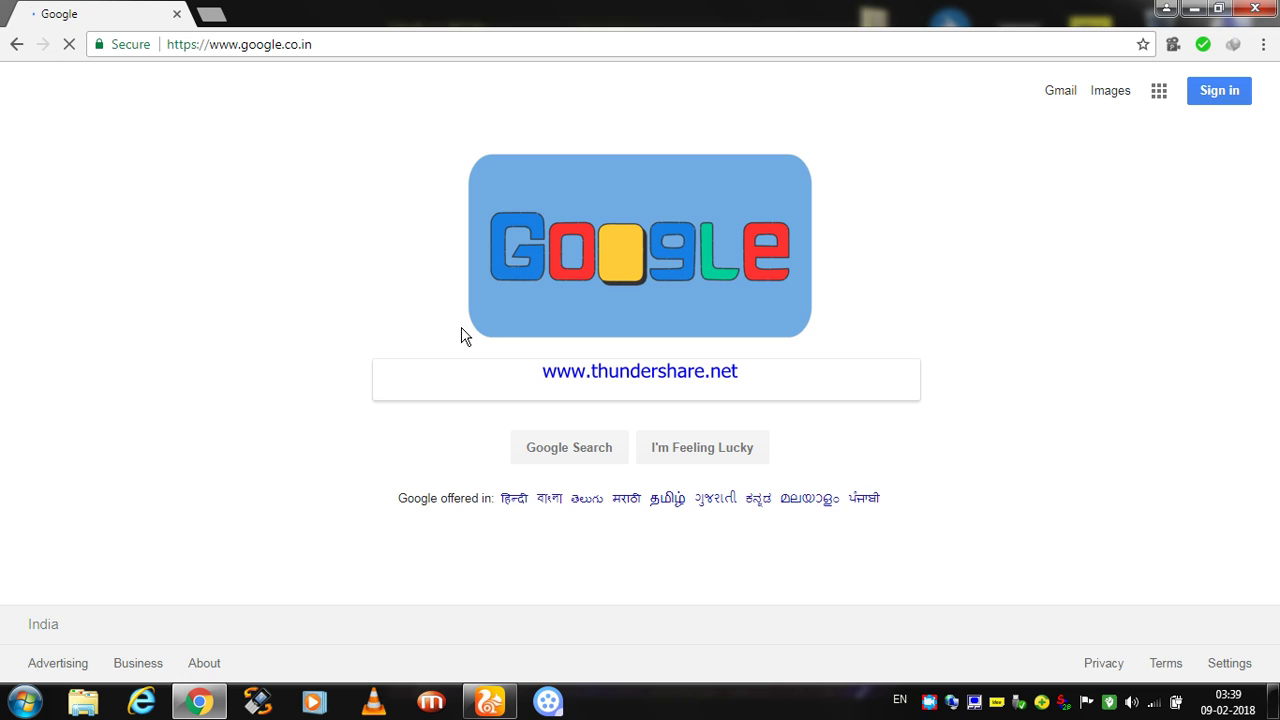
- Search Google for "zippy share.com", dismissing the advertisement that covers part of the page
click(396, 377)
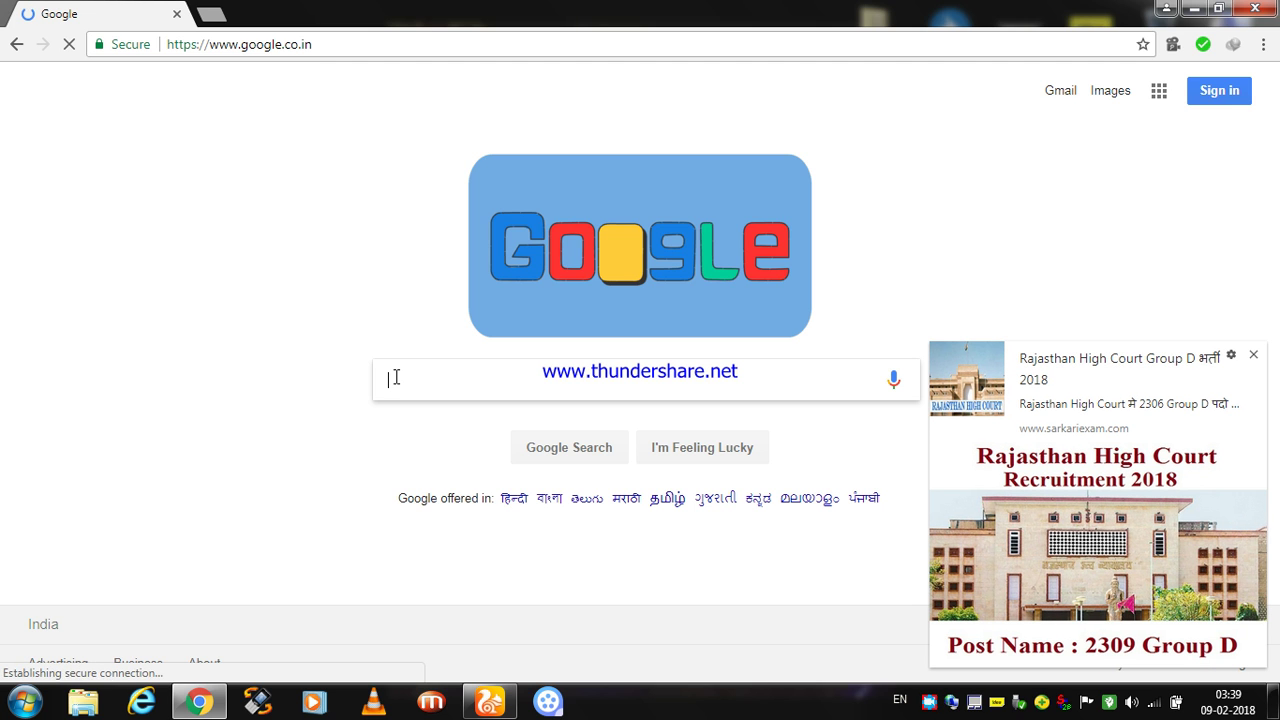
text(z)
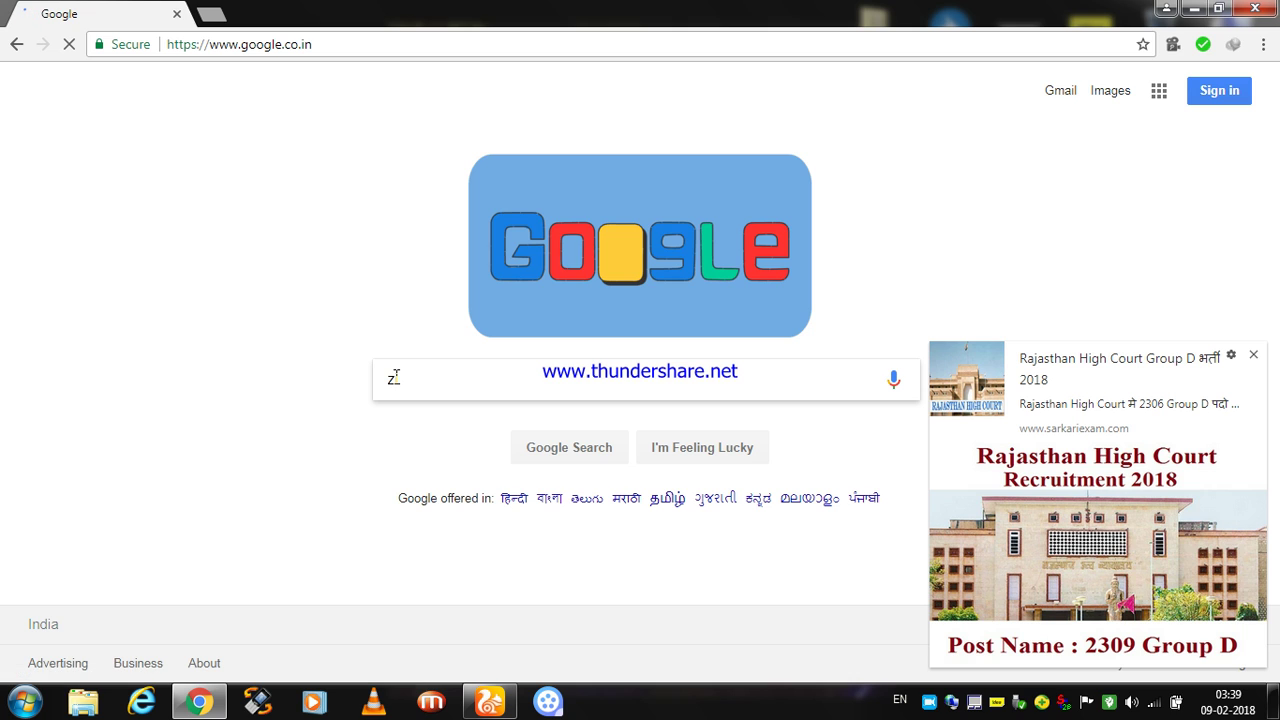
text(i)
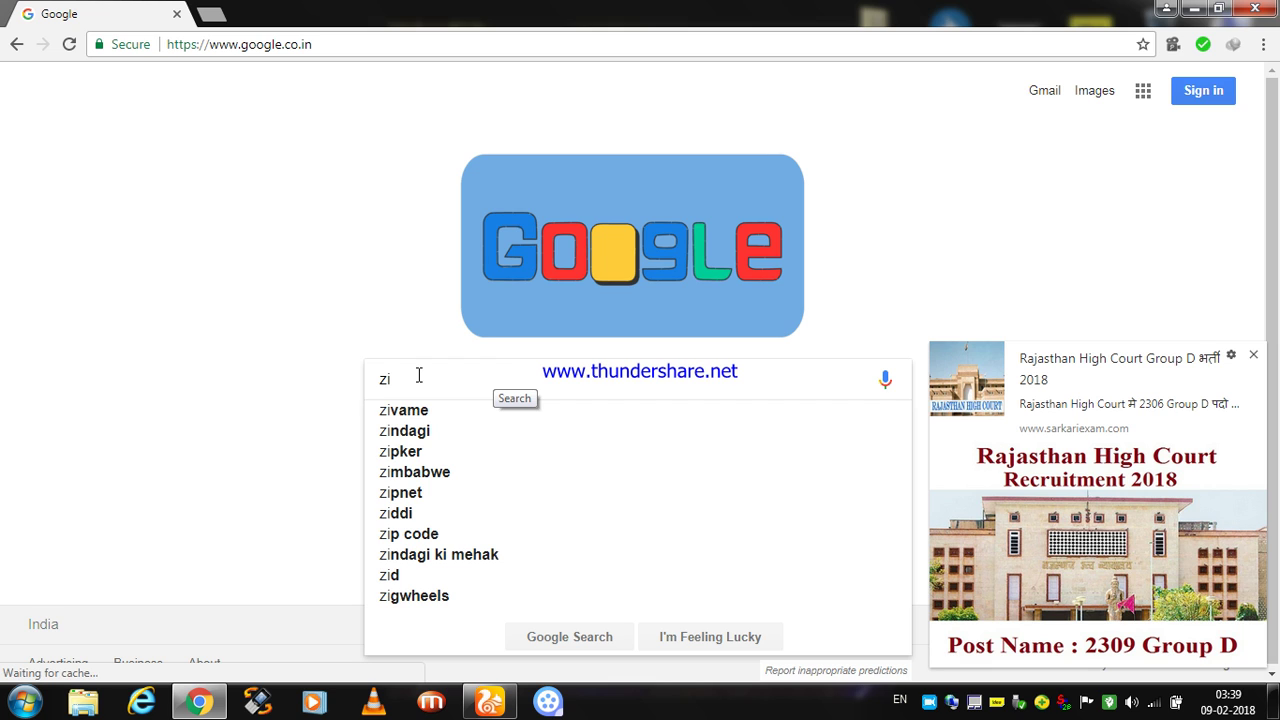
text(pp)
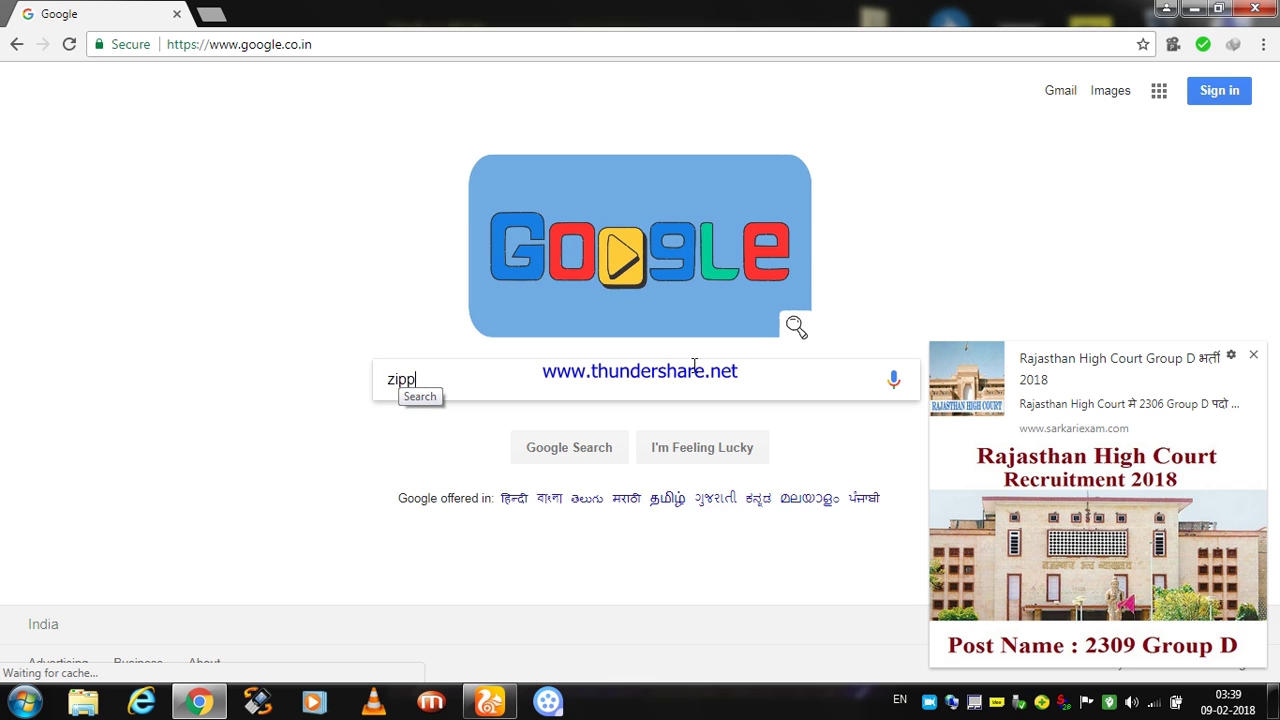
click(1254, 358)
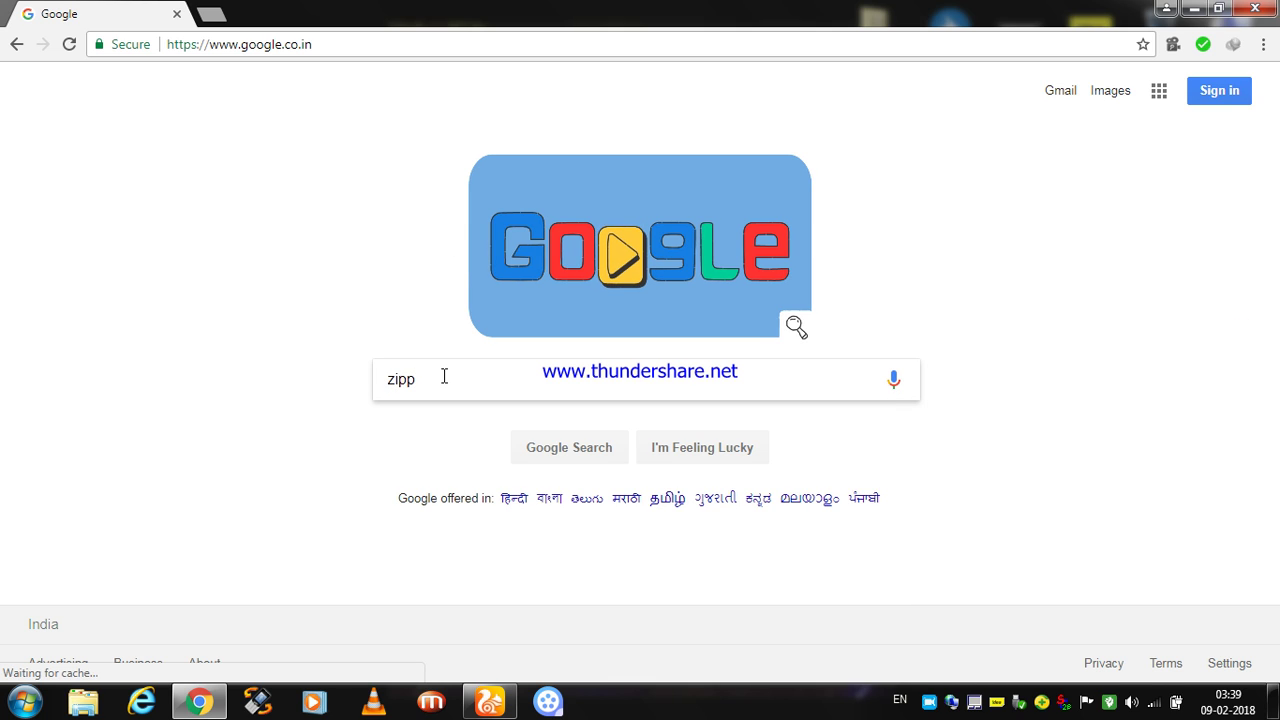
text(y)
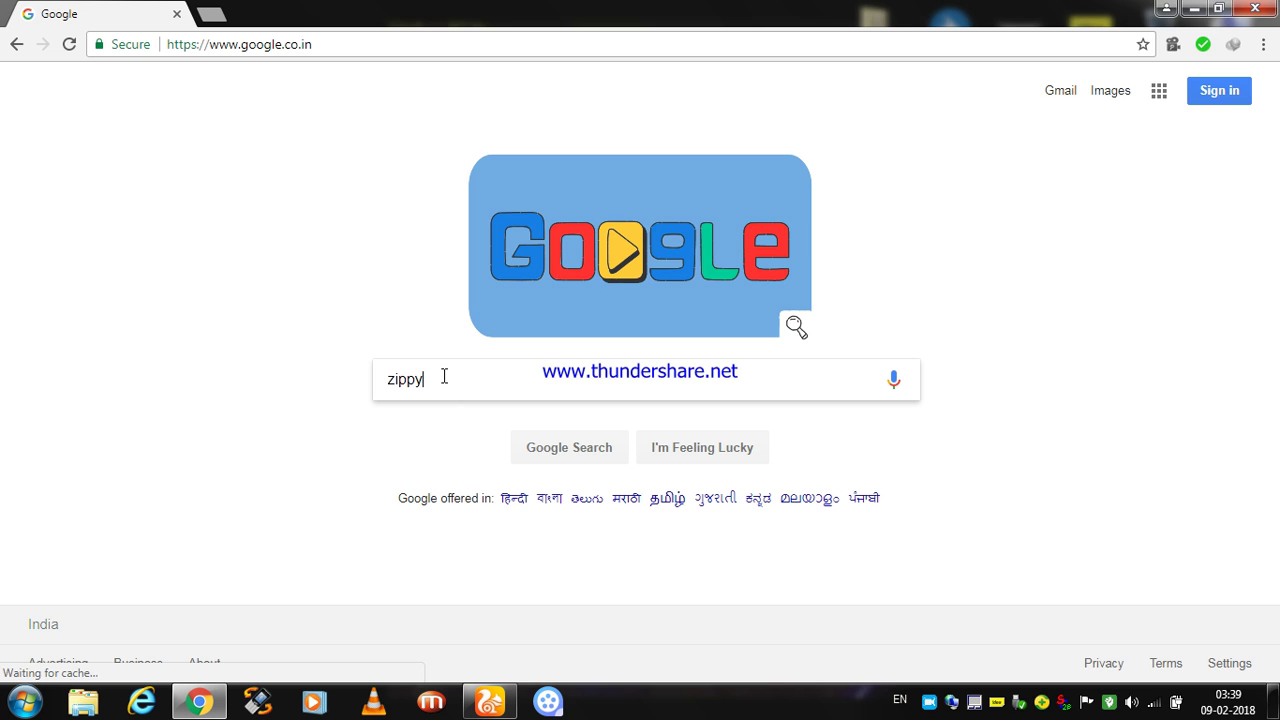
text( shar)
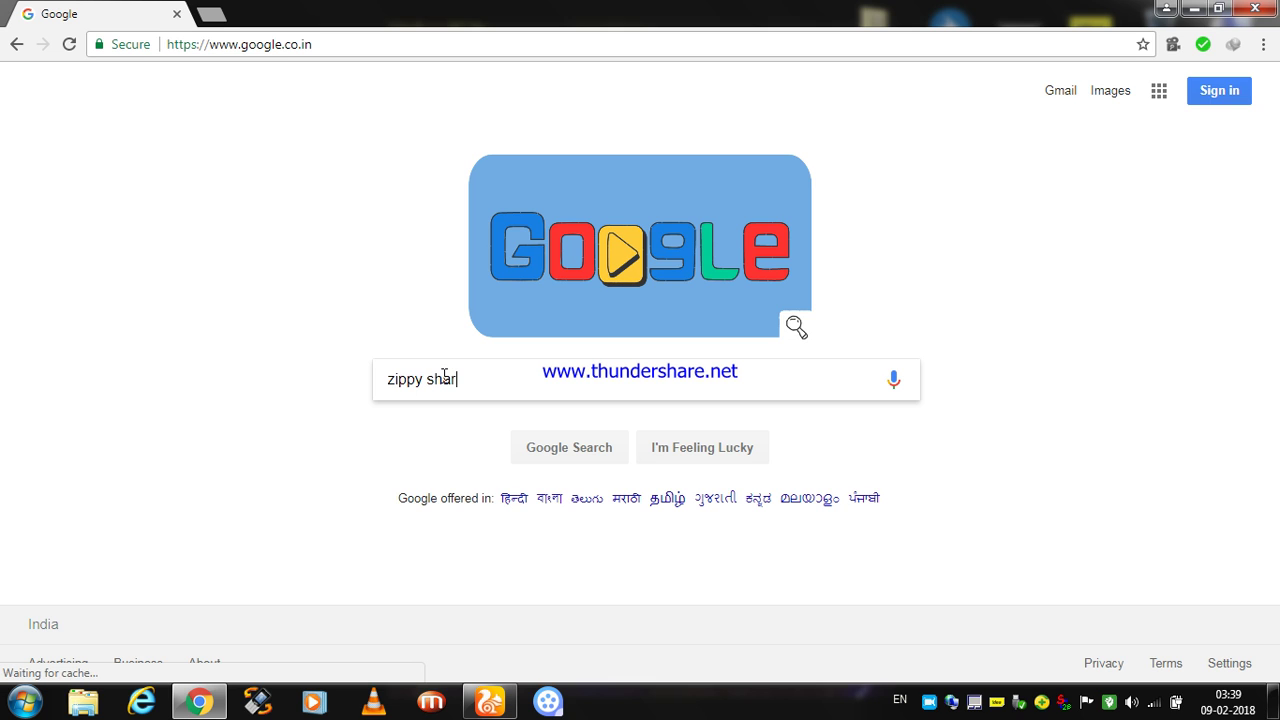
text(e.com)
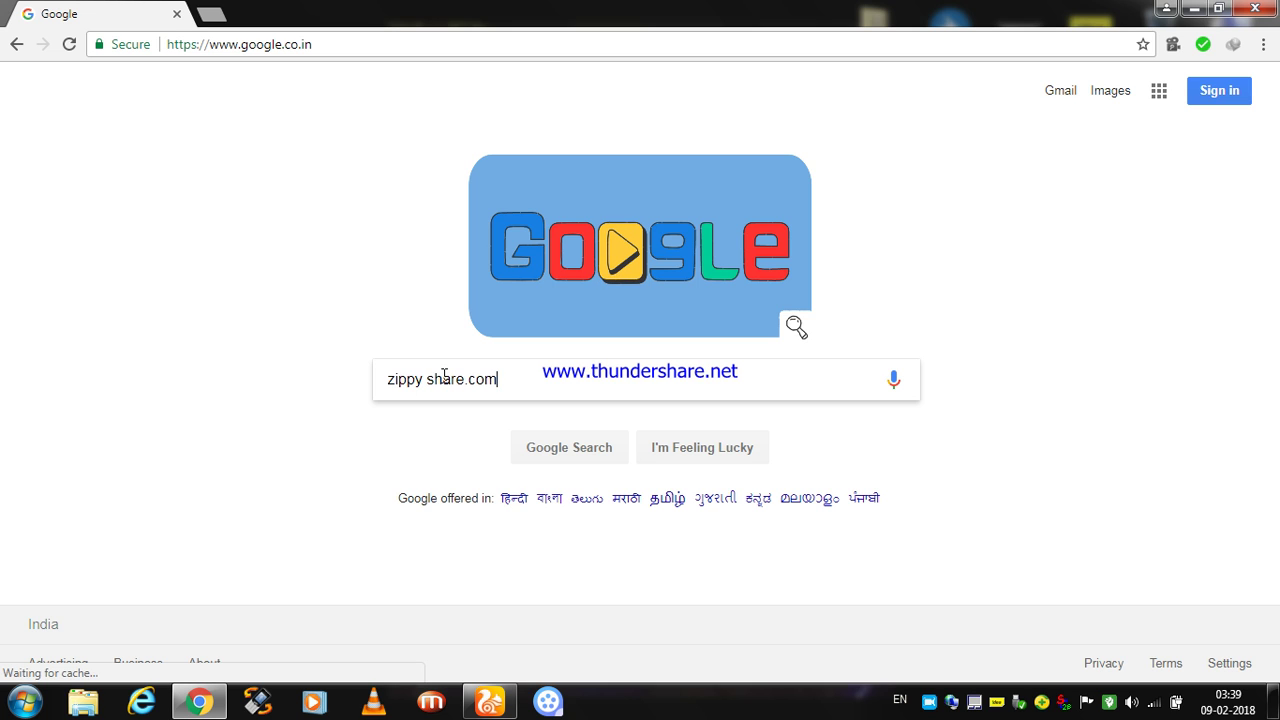
click(580, 448)
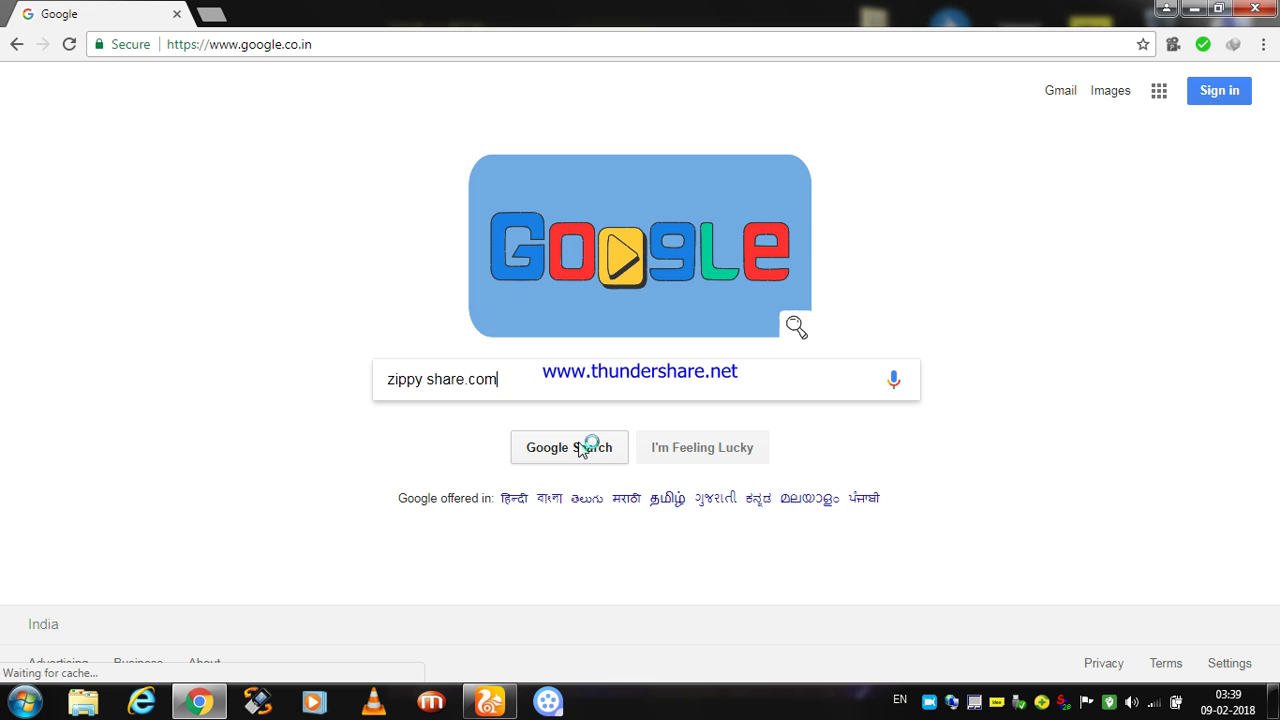
click(580, 448)
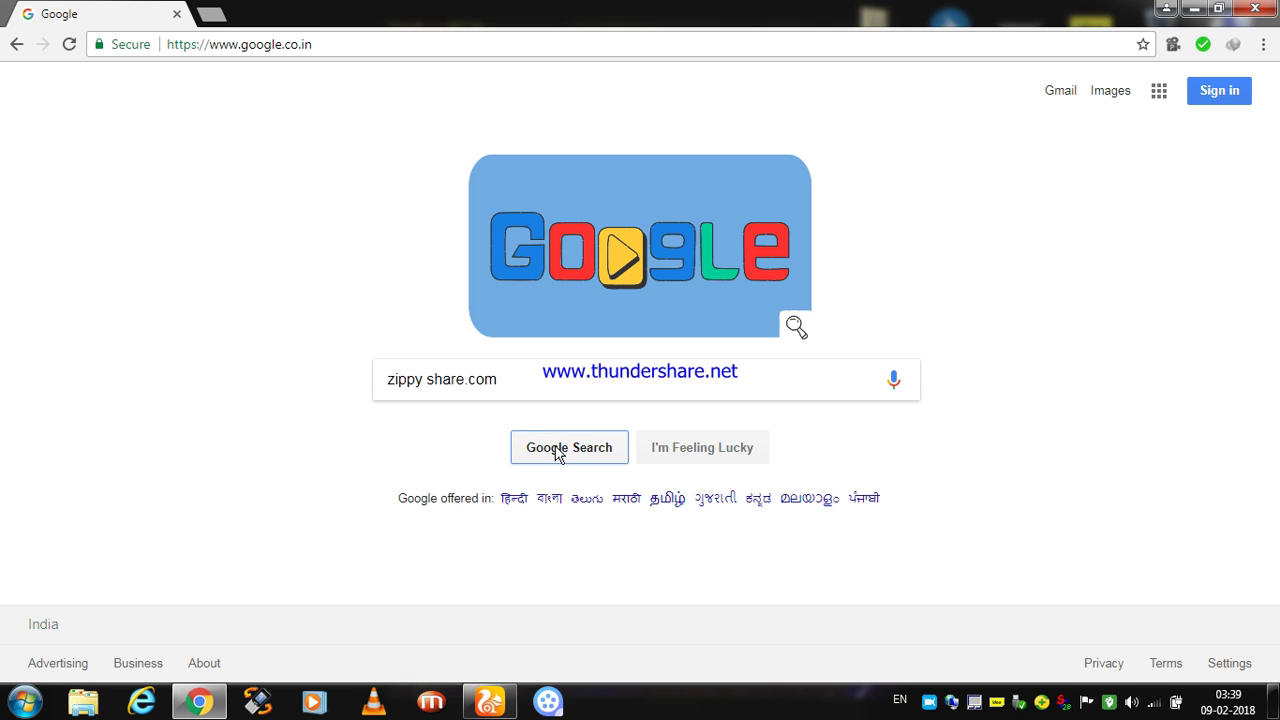
click(557, 455)
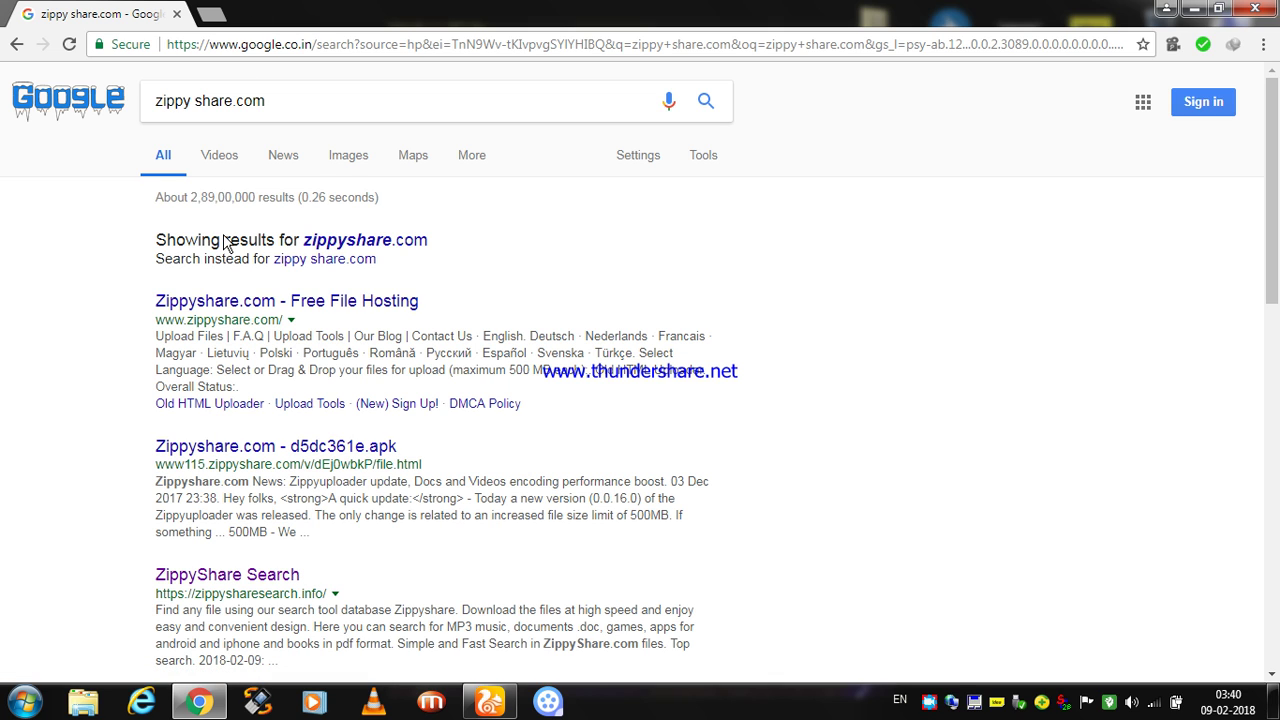
- Open the ZippyShare Search site from the Google results and search it for "i care data recovry"
click(241, 583)
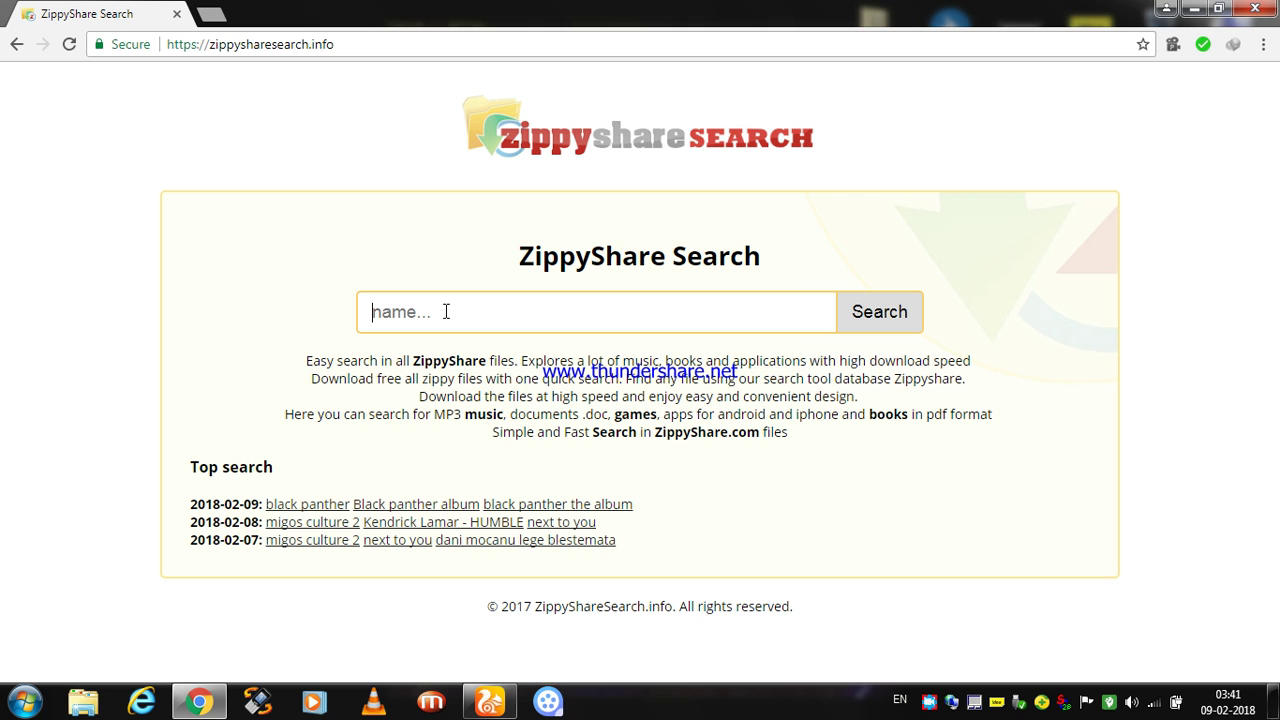
text(i )
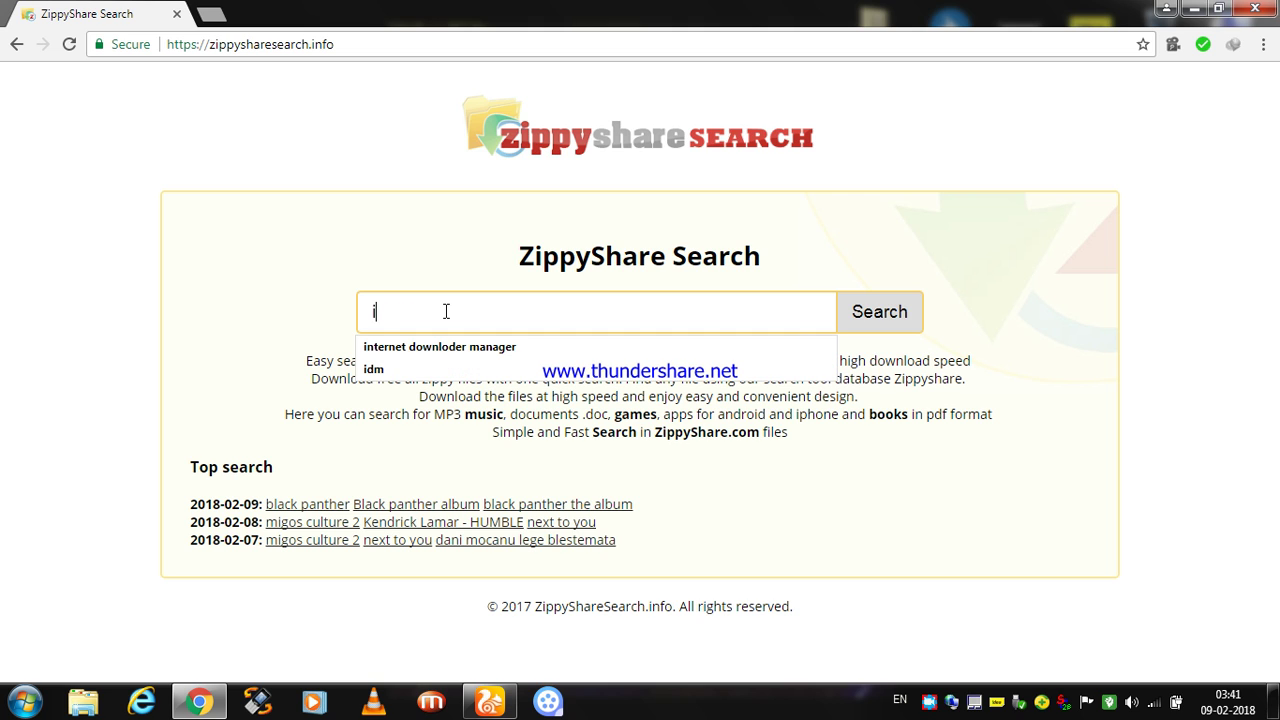
text(cat)
key(BackSpace)
text(re)
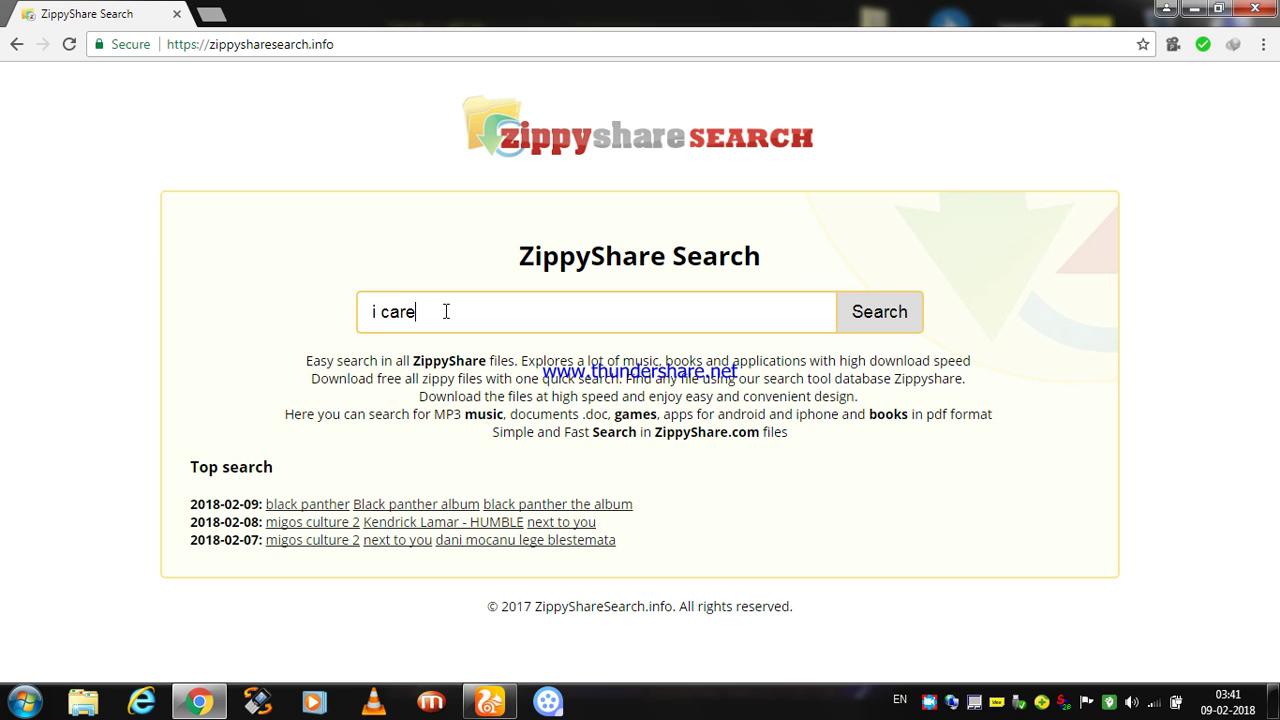
text( data recovry)
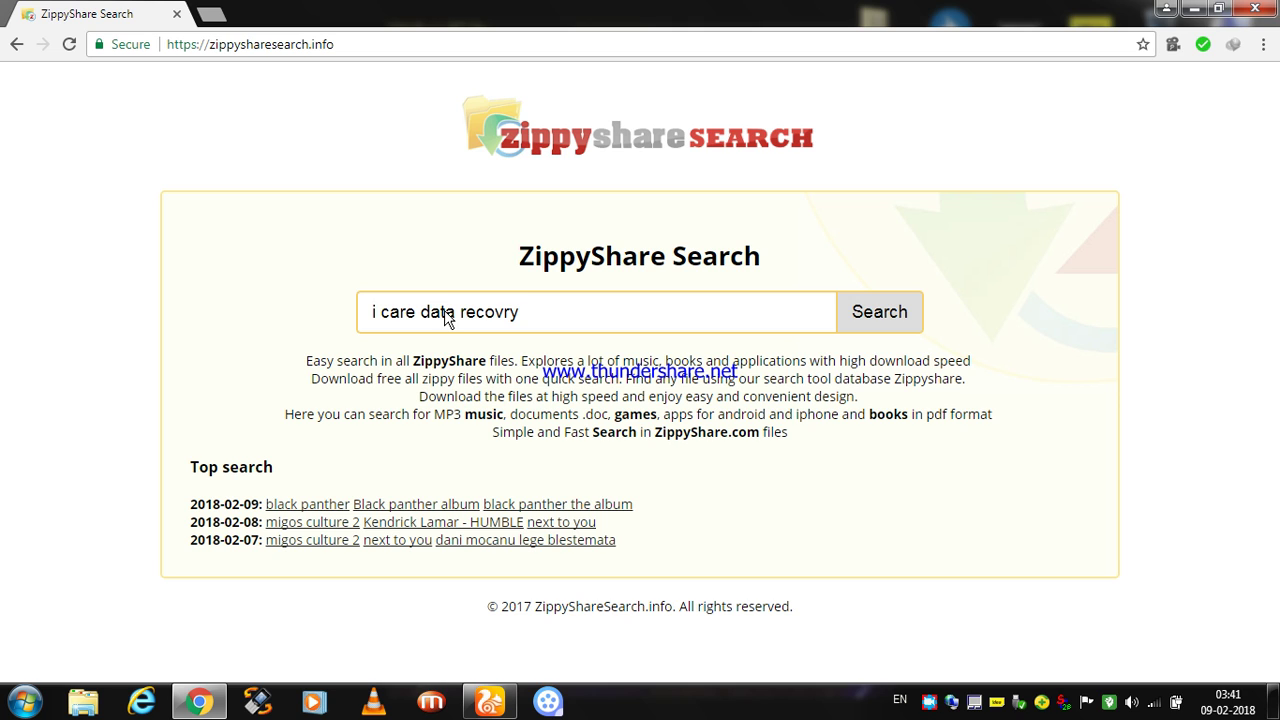
key(Return)
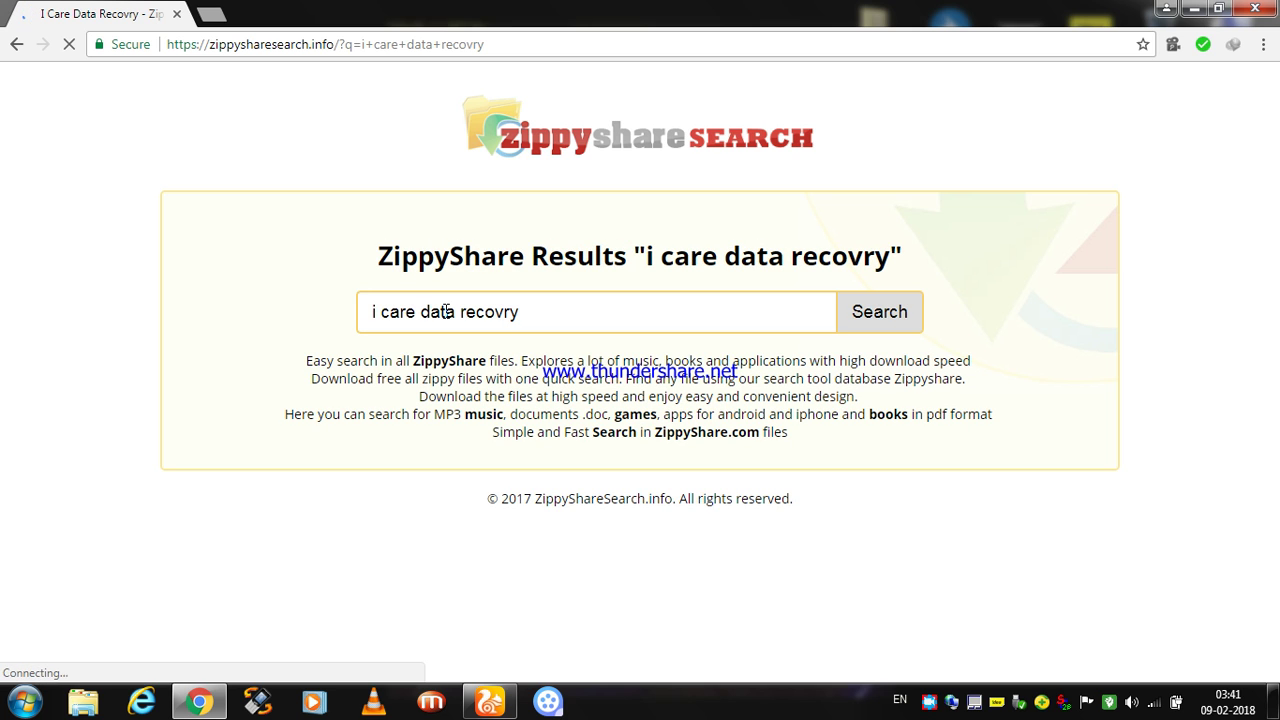
click(446, 312)
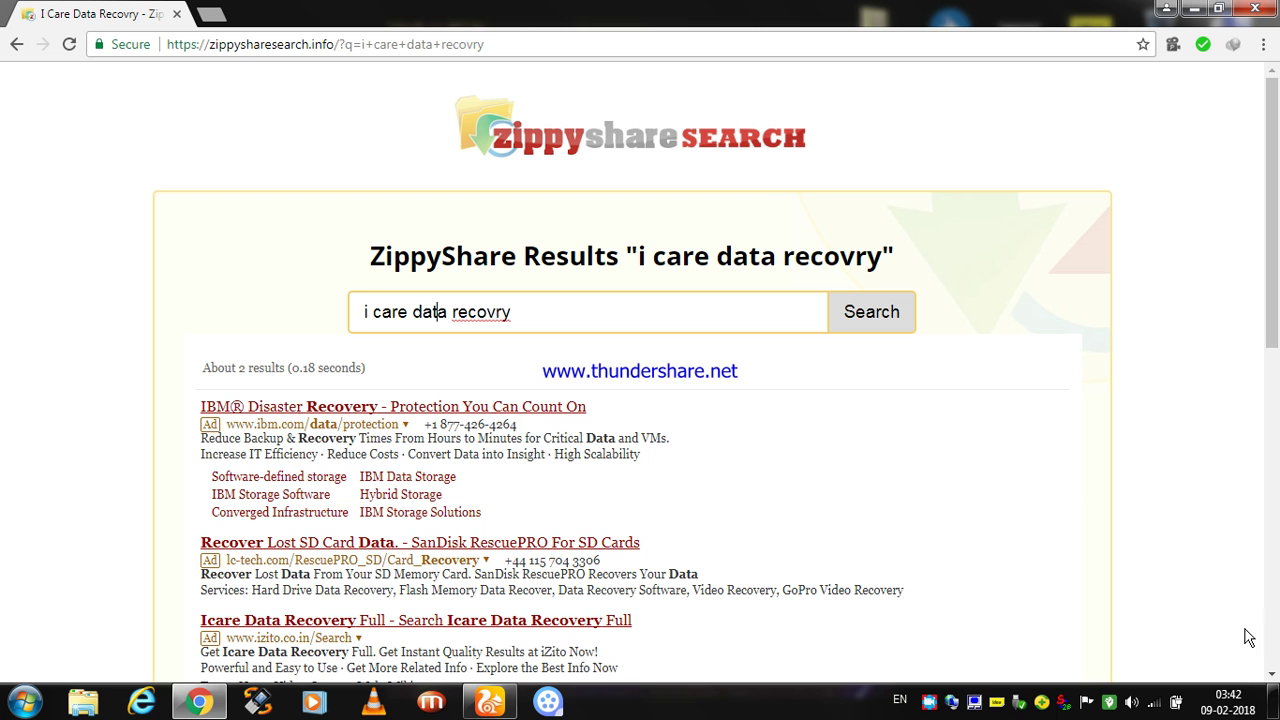
scroll(654, 386, down, 5)
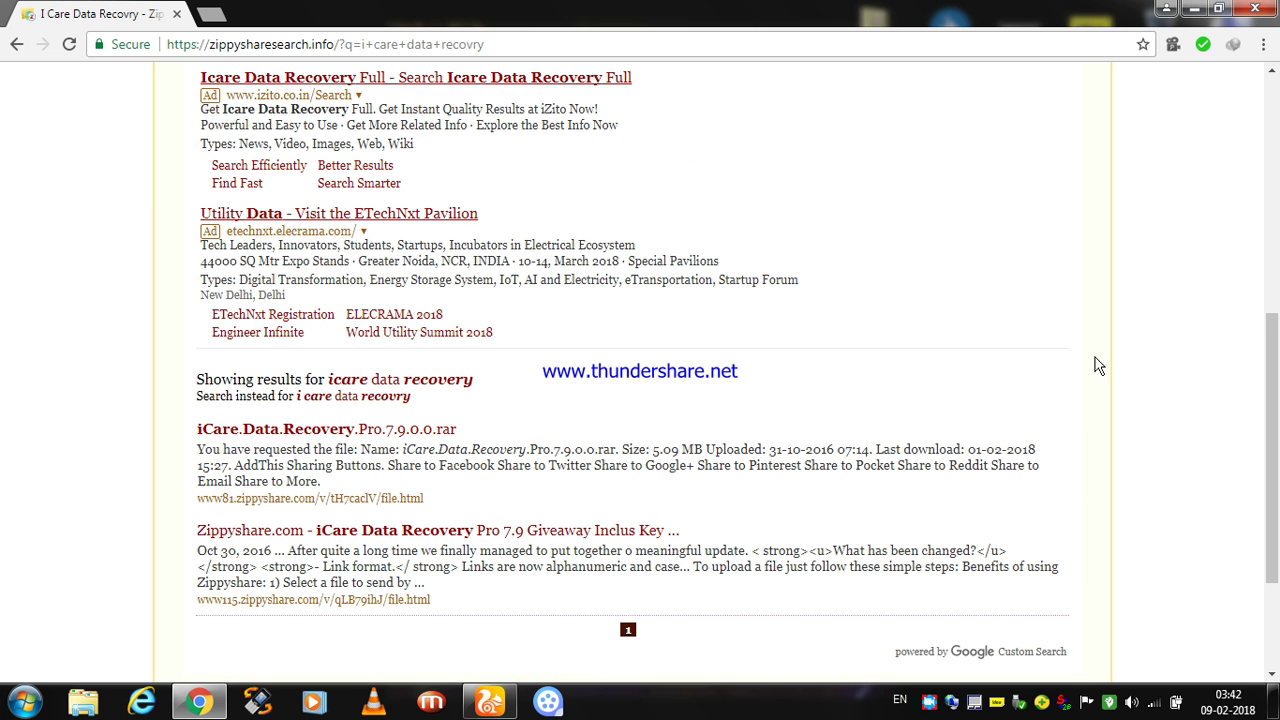
scroll(1278, 218, up, 5)
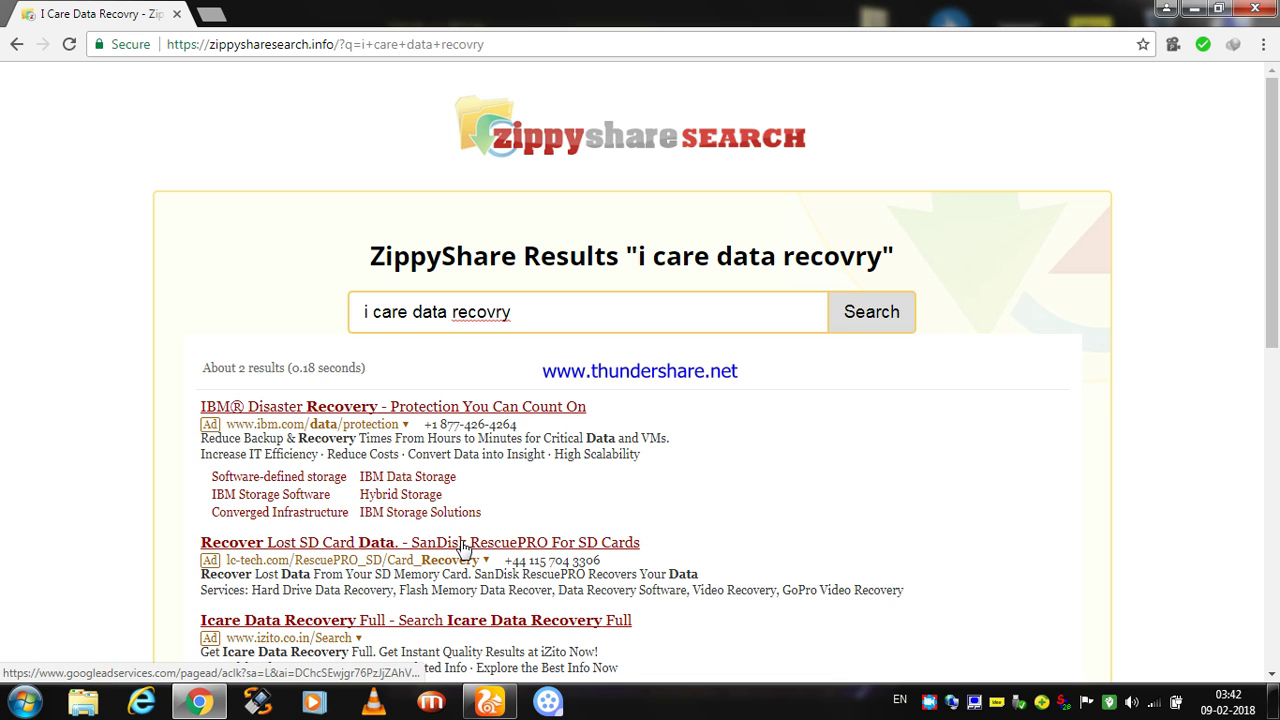
click(476, 621)
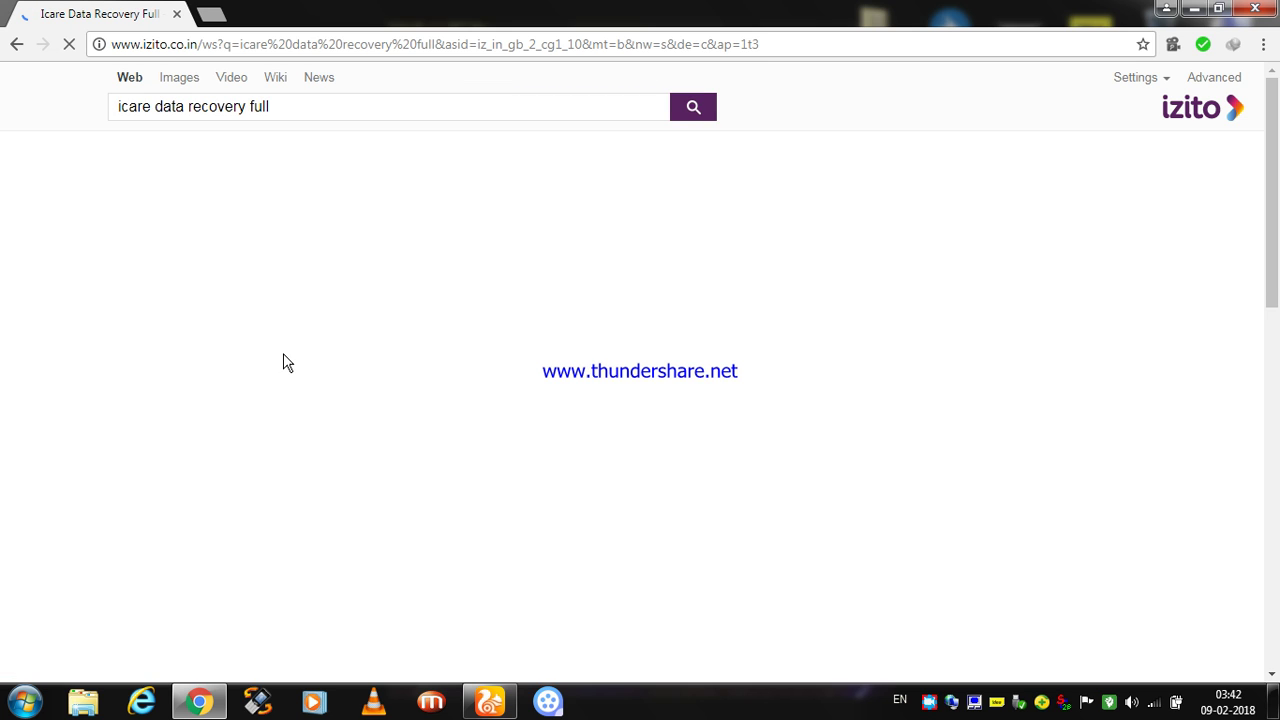
click(17, 45)
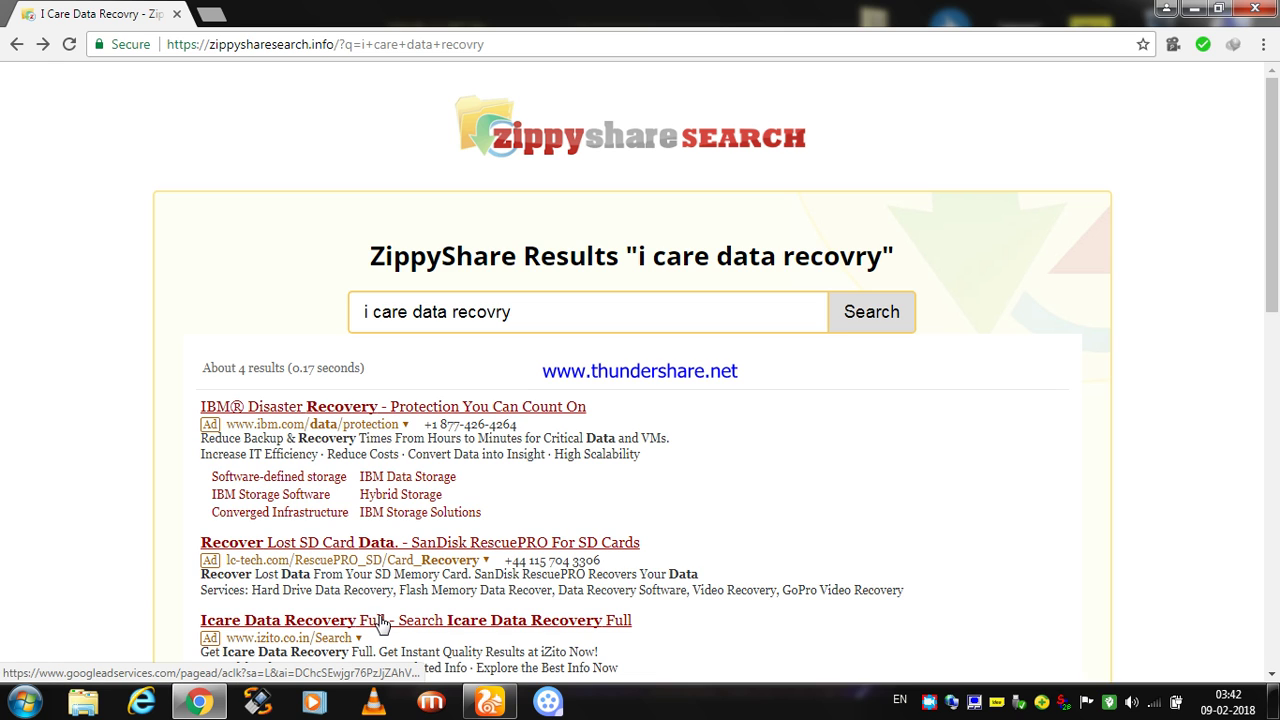
click(382, 620)
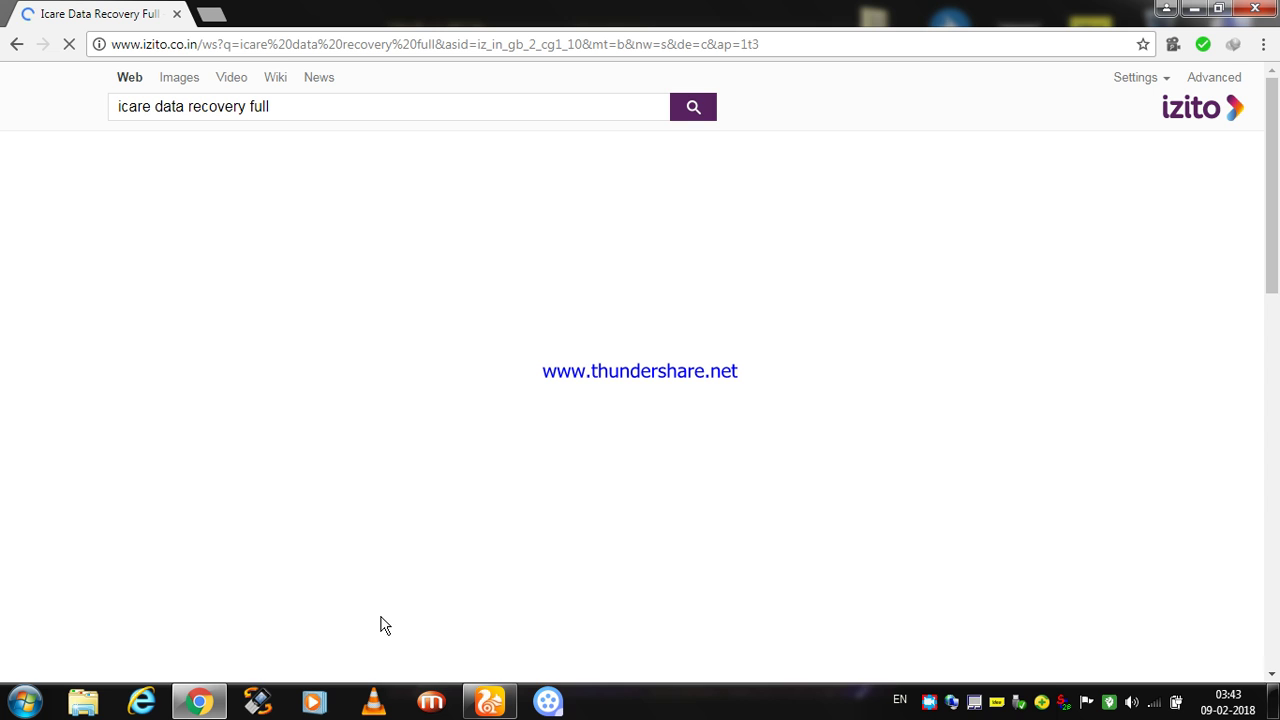
click(8, 46)
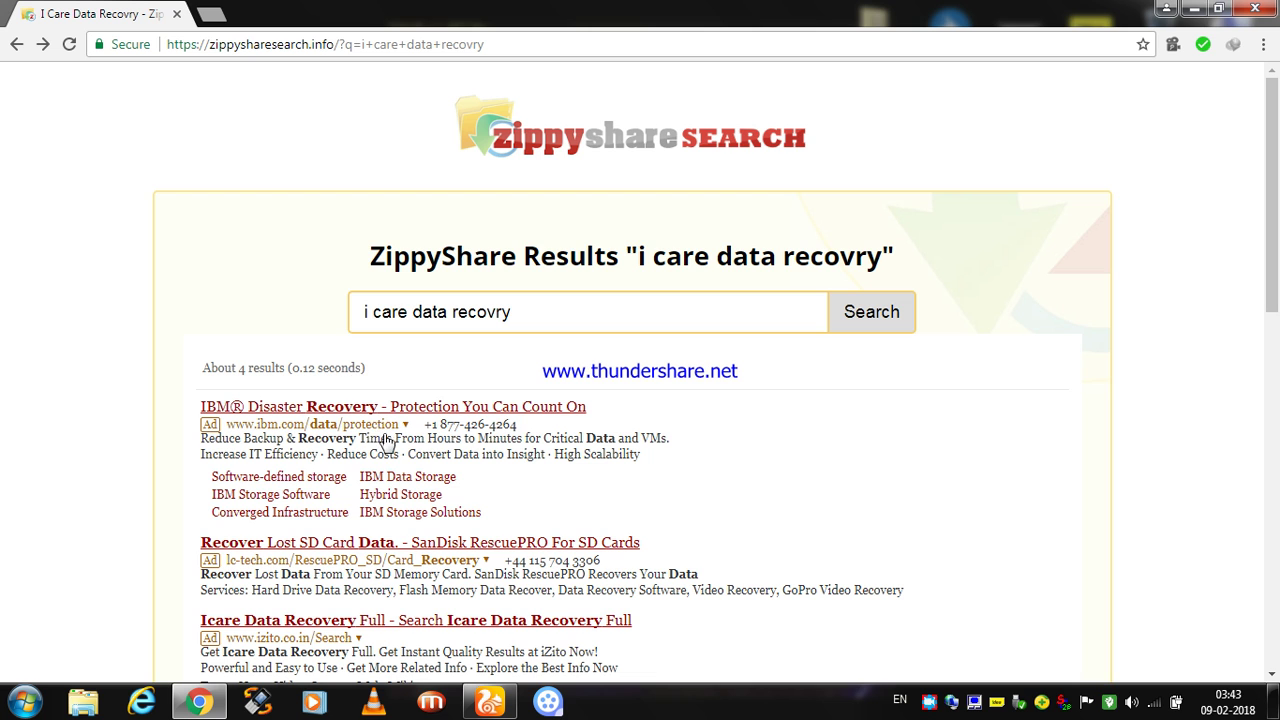
- Open the download page of the iCare.Data.Recovery.Pro.7.9.0.0.rar result below the advertisements
scroll(695, 487, down, 5)
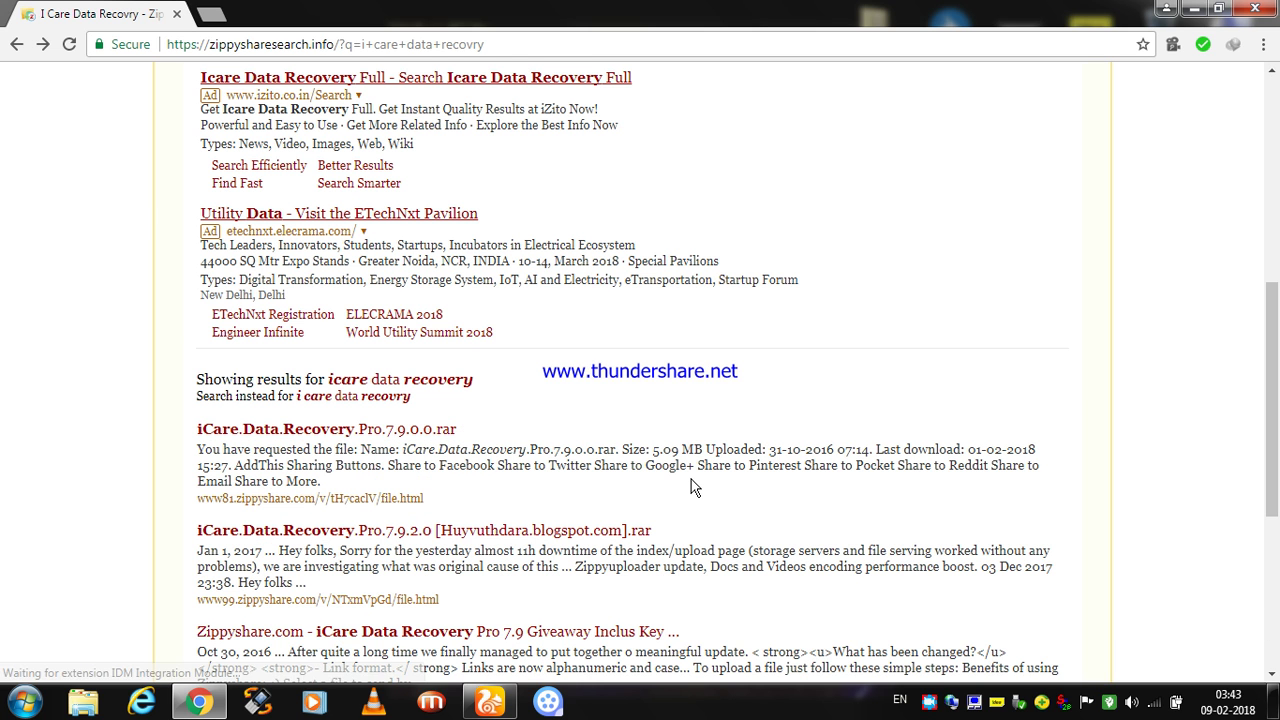
click(355, 430)
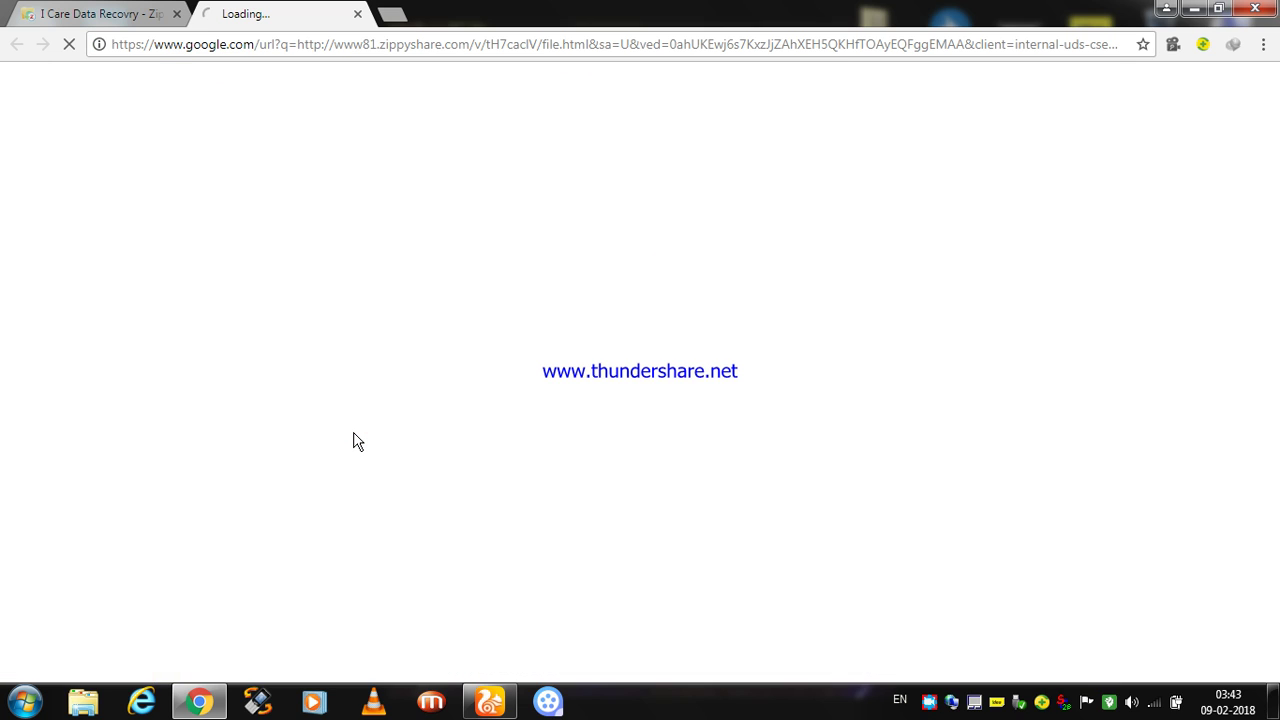
click(55, 15)
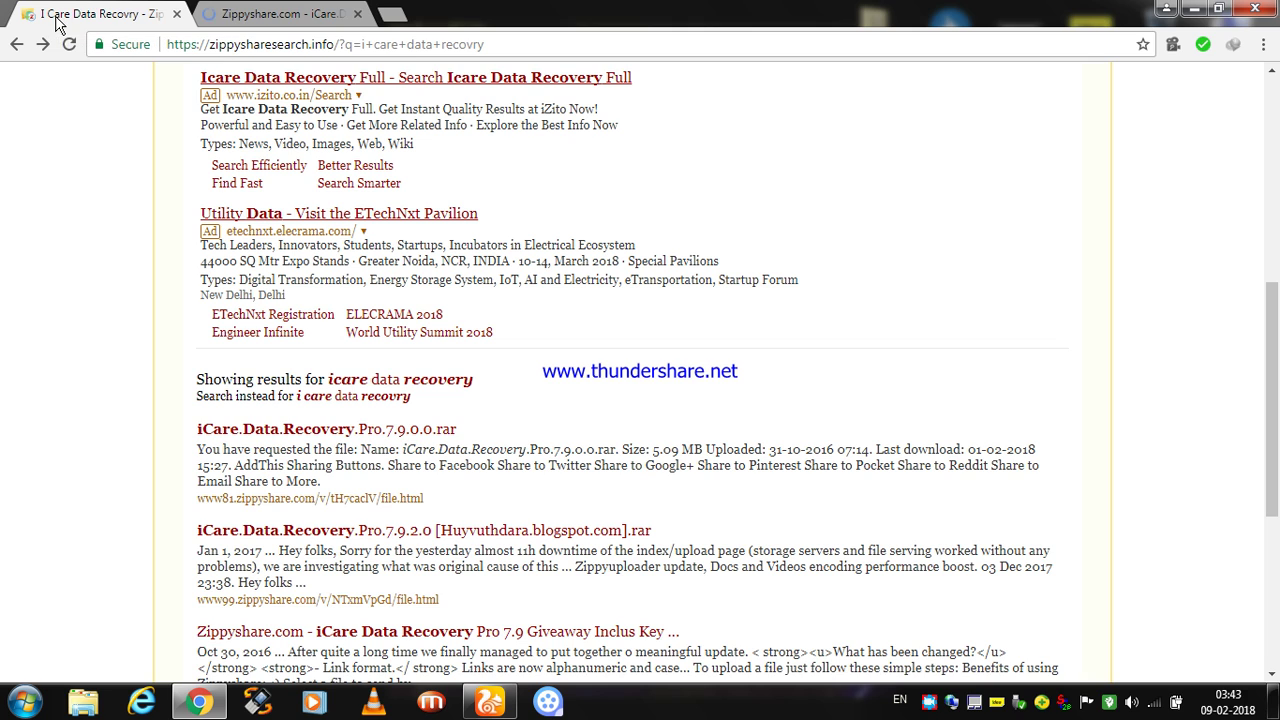
click(290, 10)
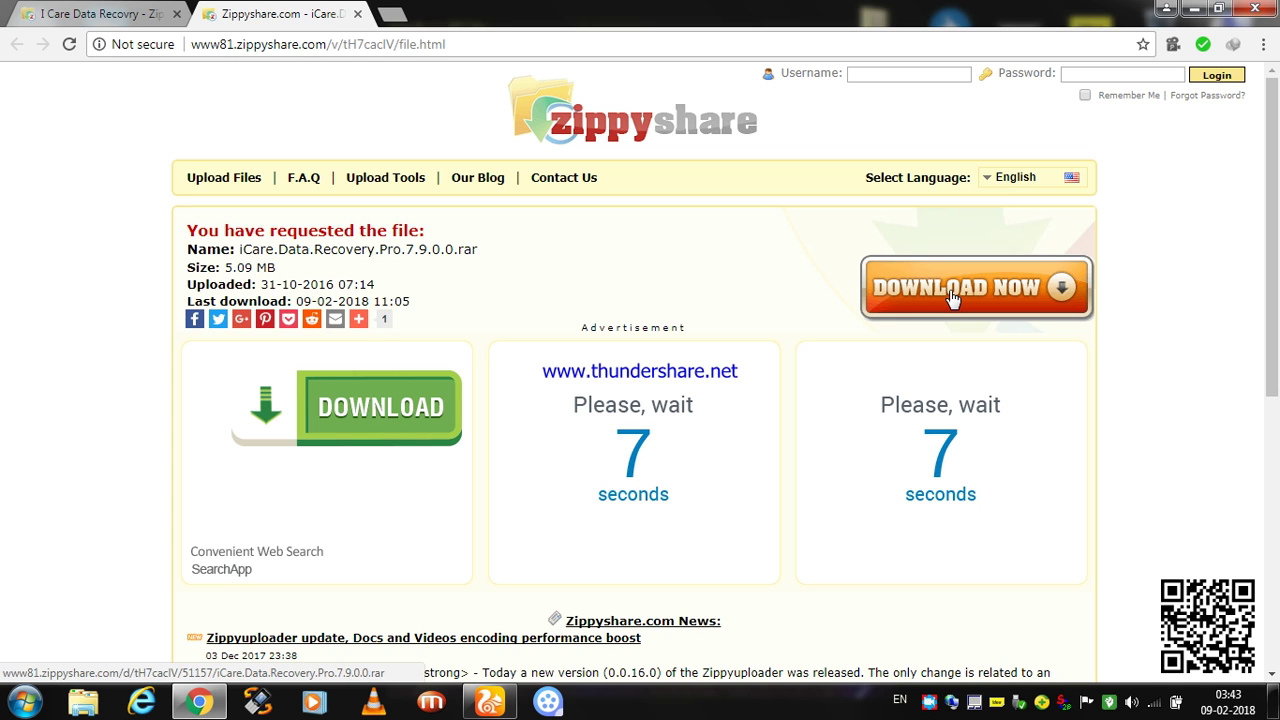
- Start downloading iCare.Data.Recovery.Pro.7.9.0.0.rar in the Compressed category, closing the advertising pages that open
click(952, 297)
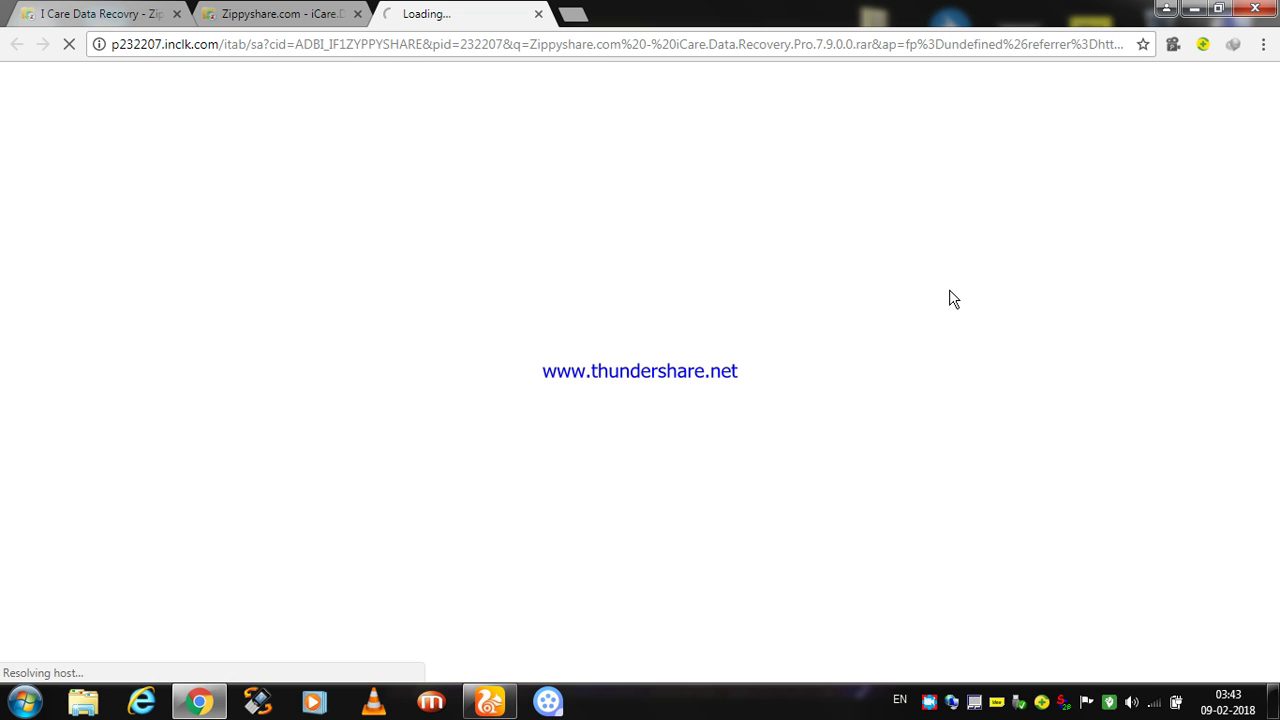
click(540, 15)
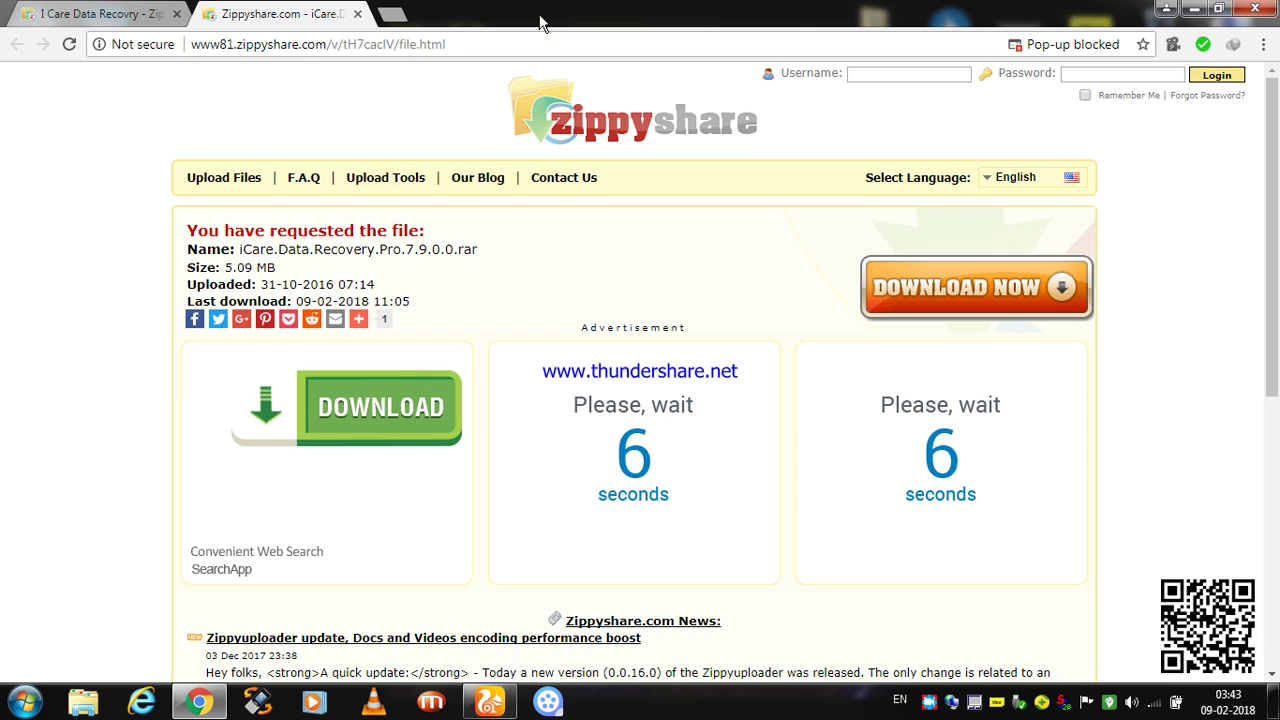
click(952, 287)
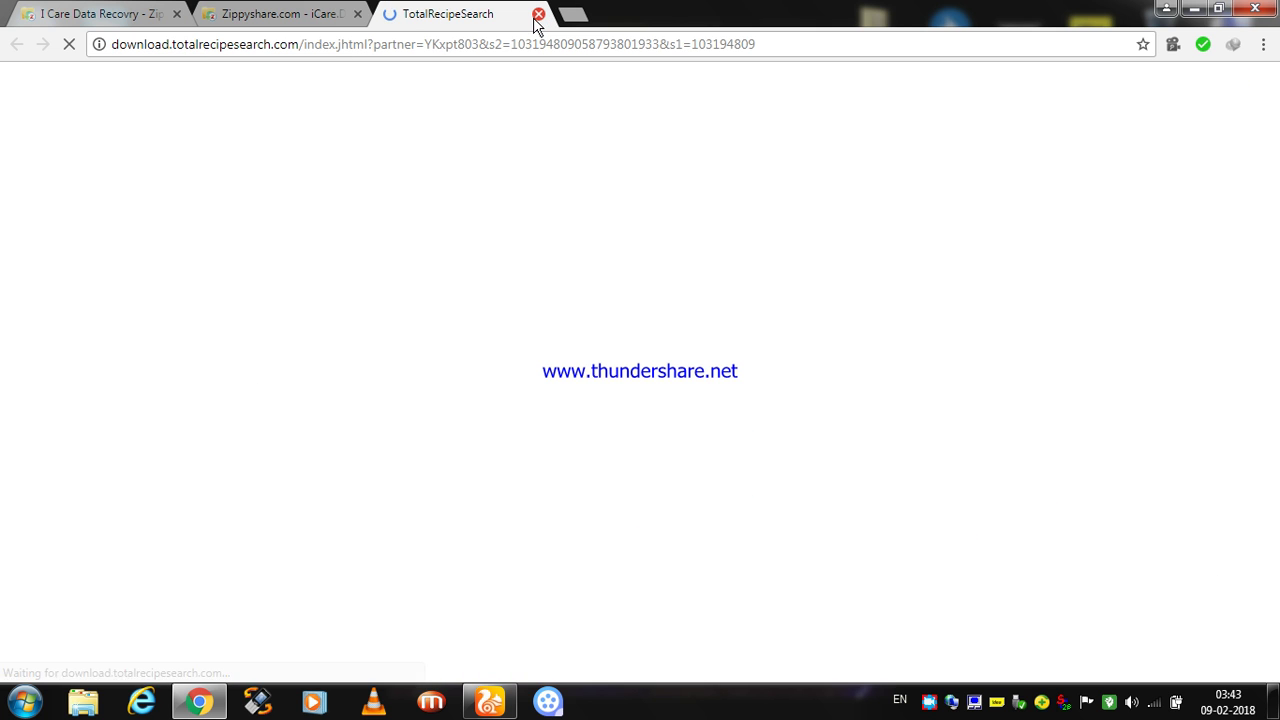
click(538, 14)
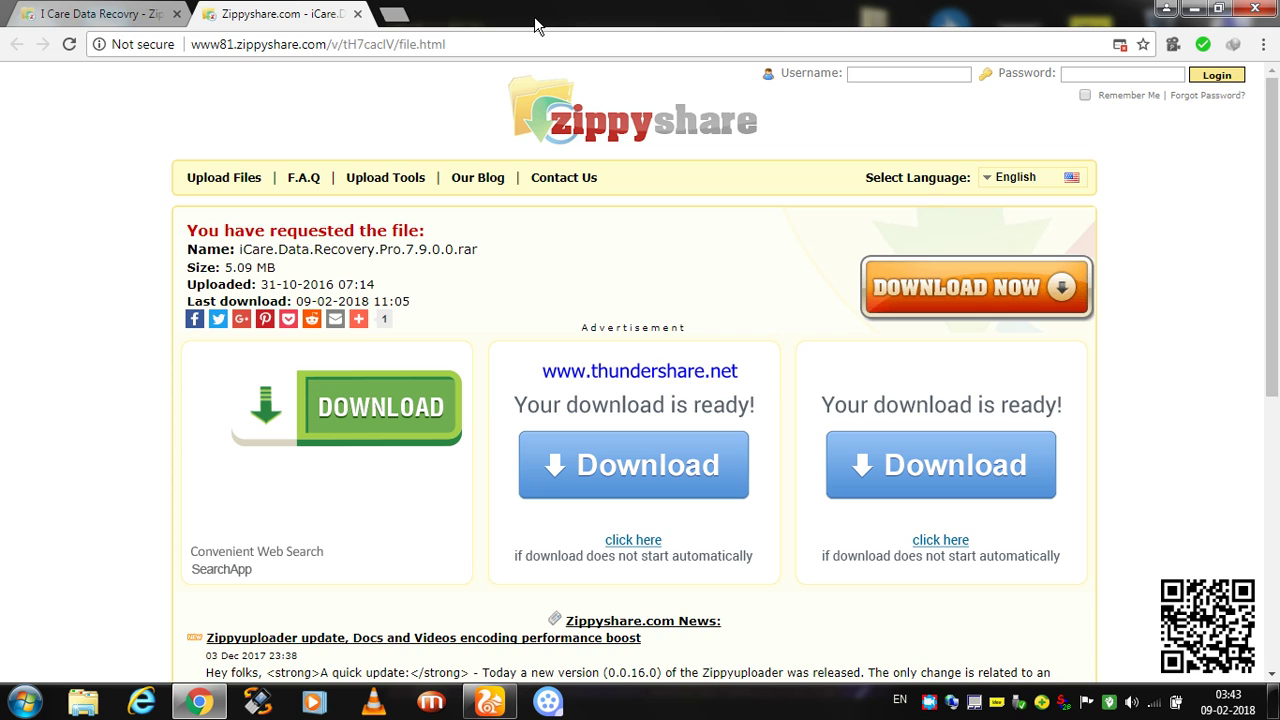
click(1025, 298)
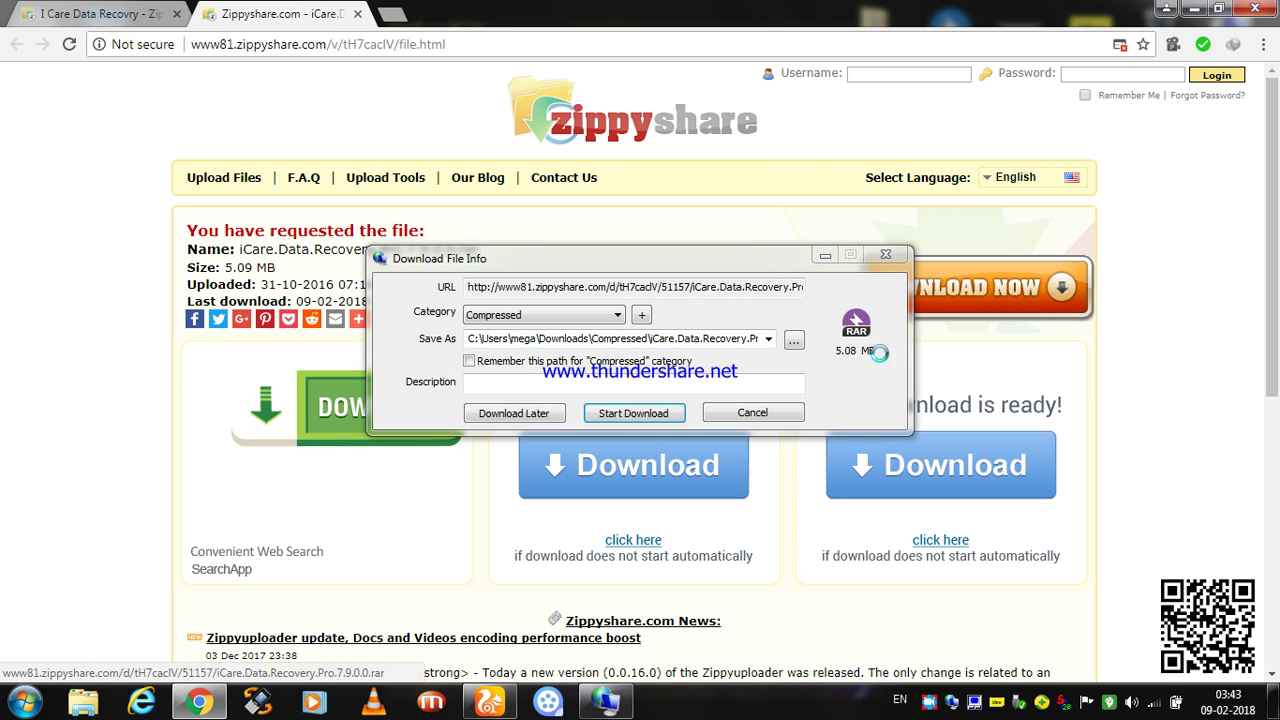
click(636, 413)
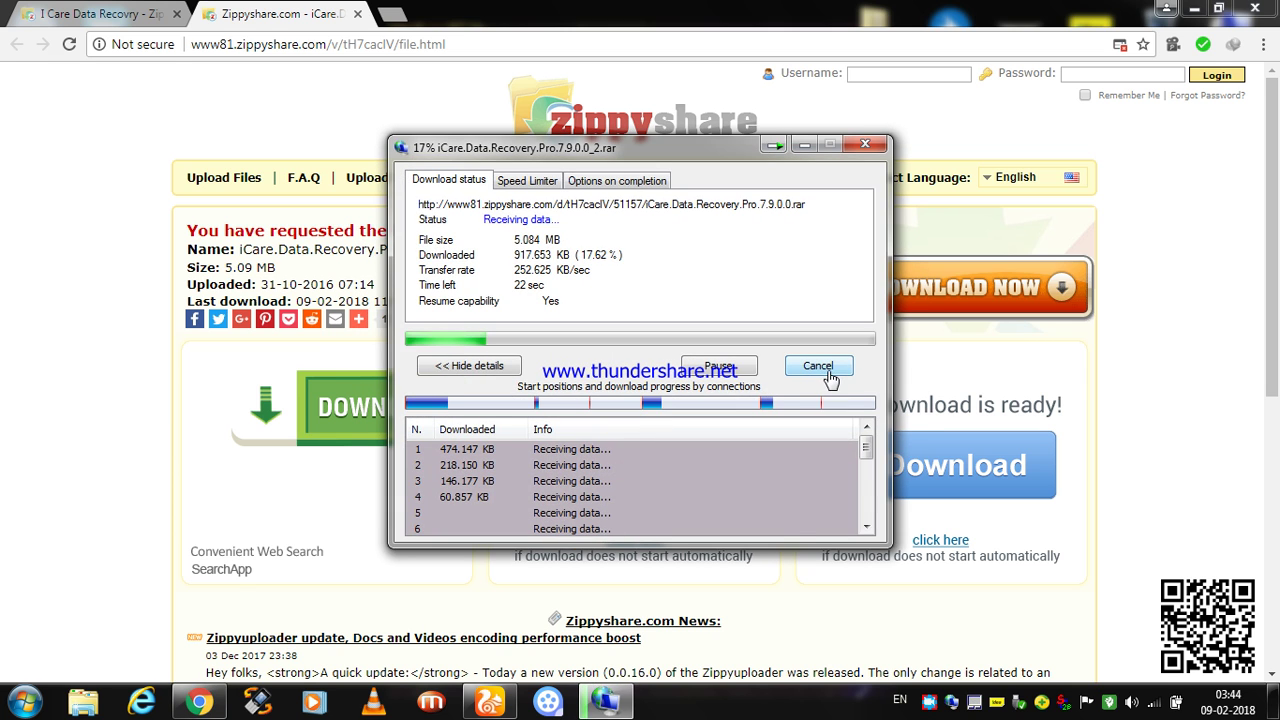
- Cancel the running iCare.Data.Recovery.Pro.7.9.0.0_2.rar download and close the browser
click(826, 366)
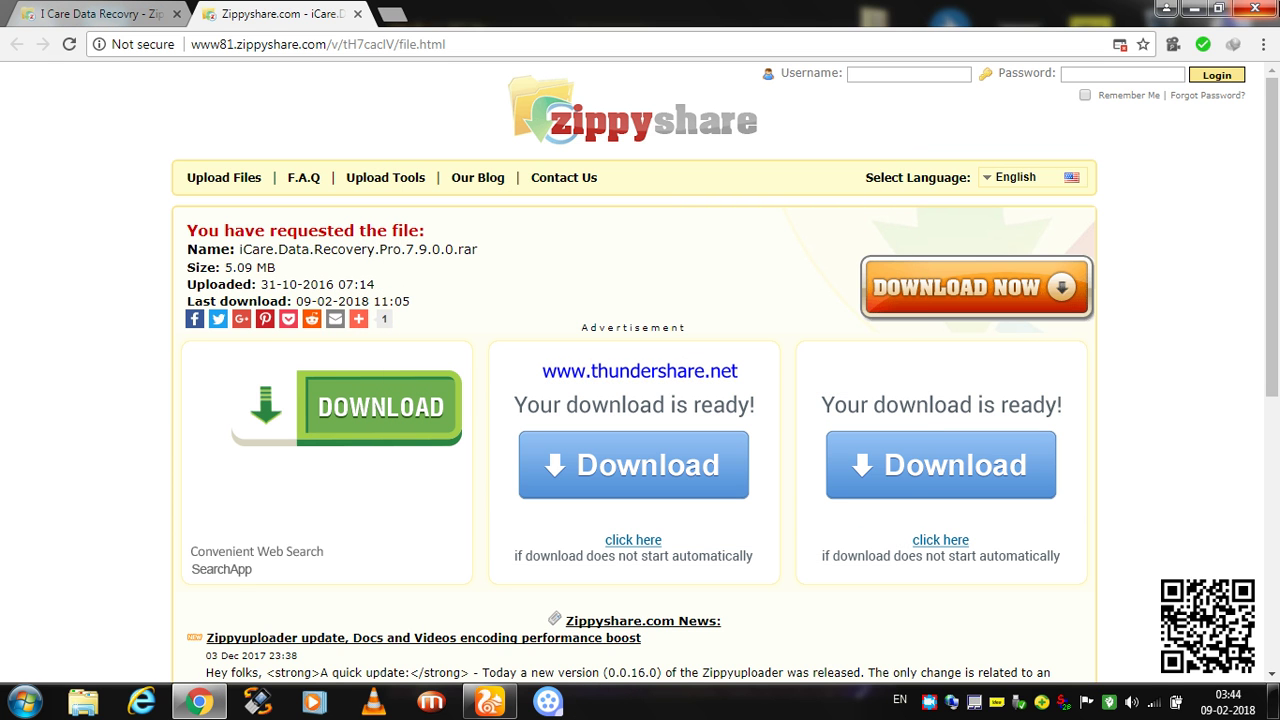
click(1268, 8)
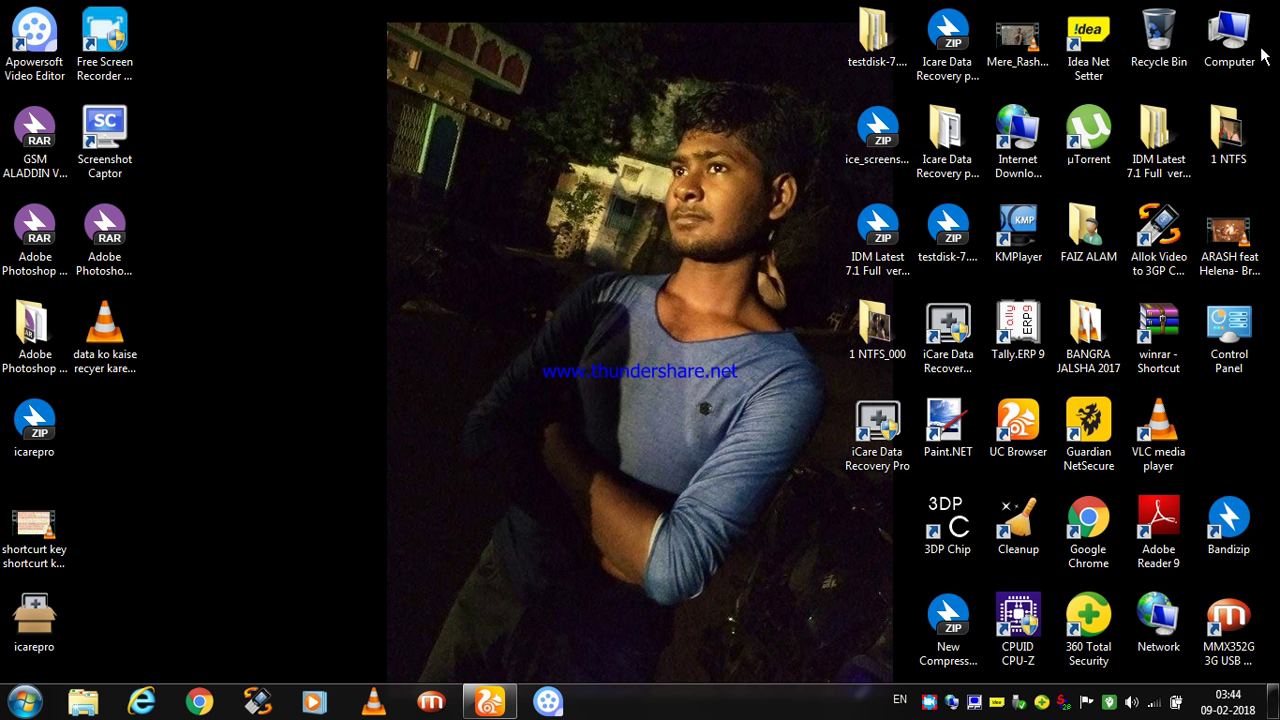
- Open the Compressed folder inside the Downloads library in the file explorer
double_click(53, 162)
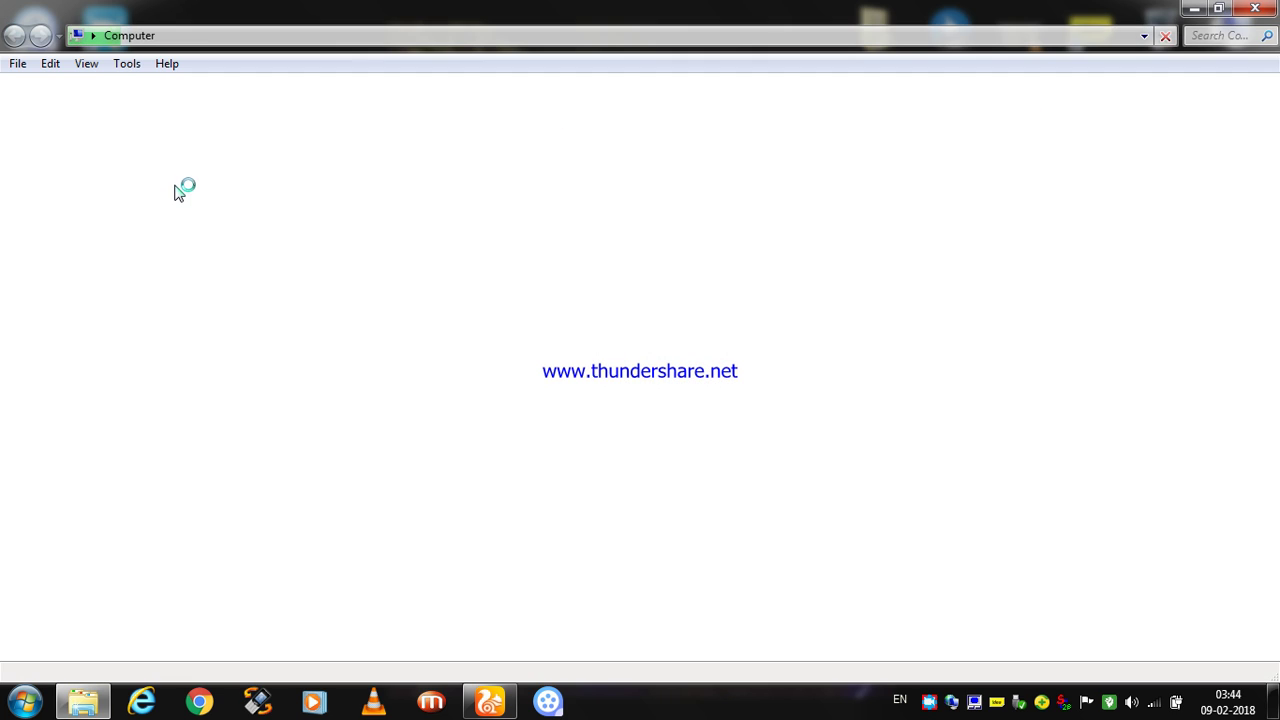
click(57, 258)
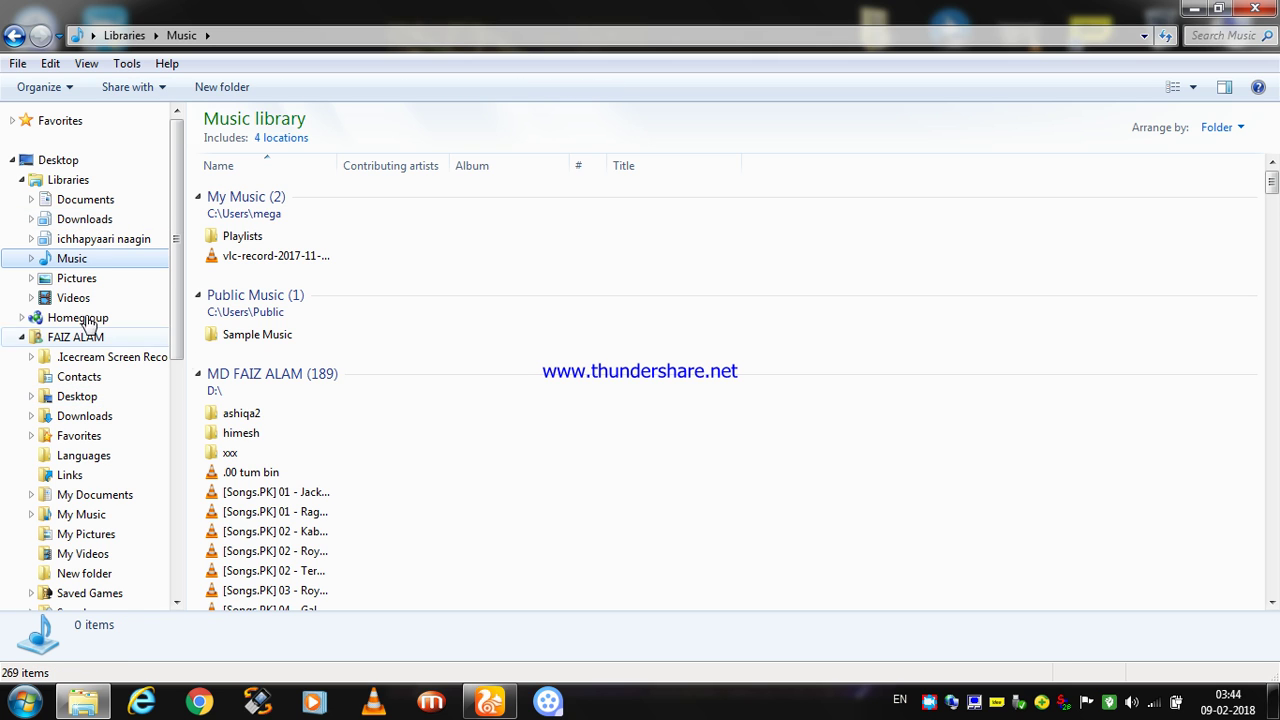
click(96, 224)
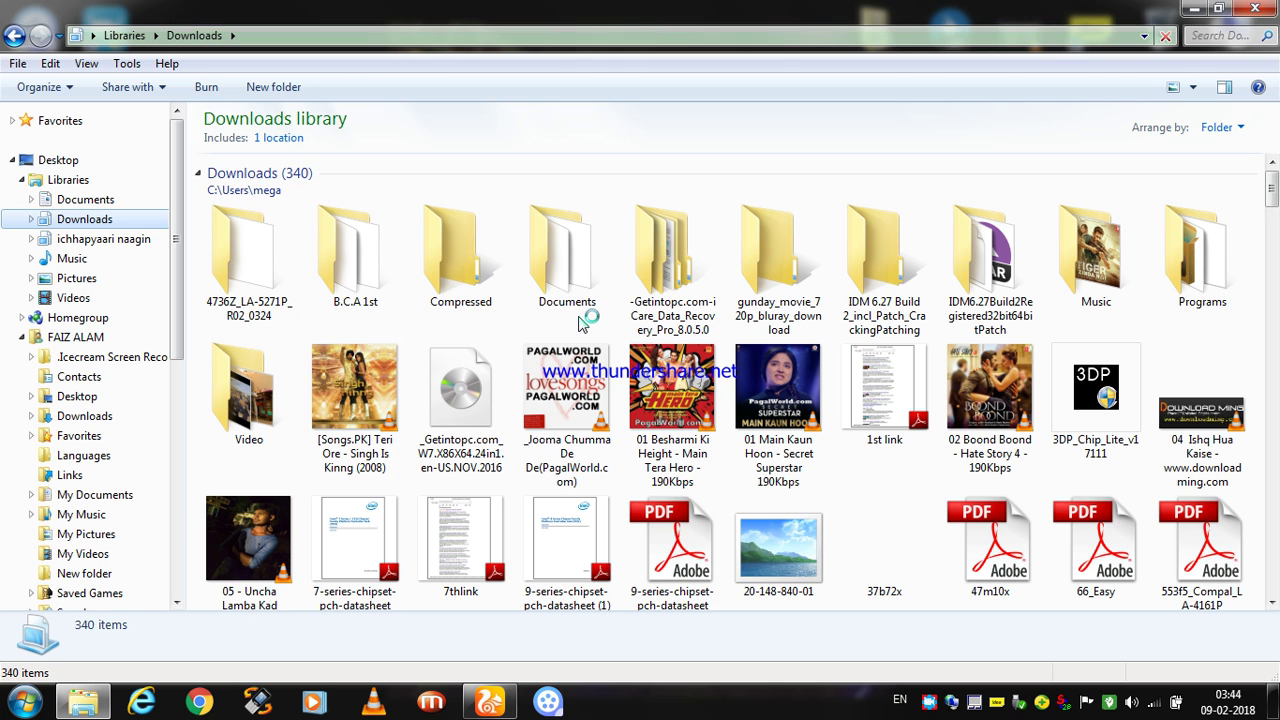
click(1199, 260)
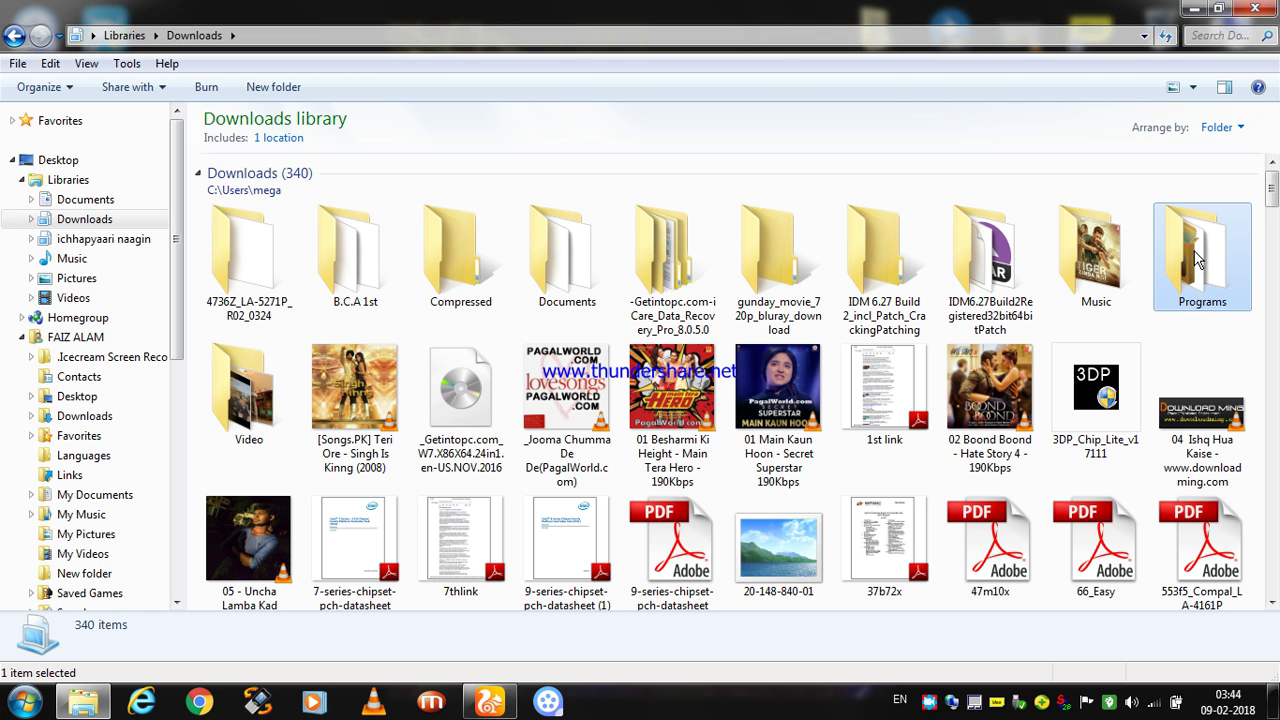
click(1068, 290)
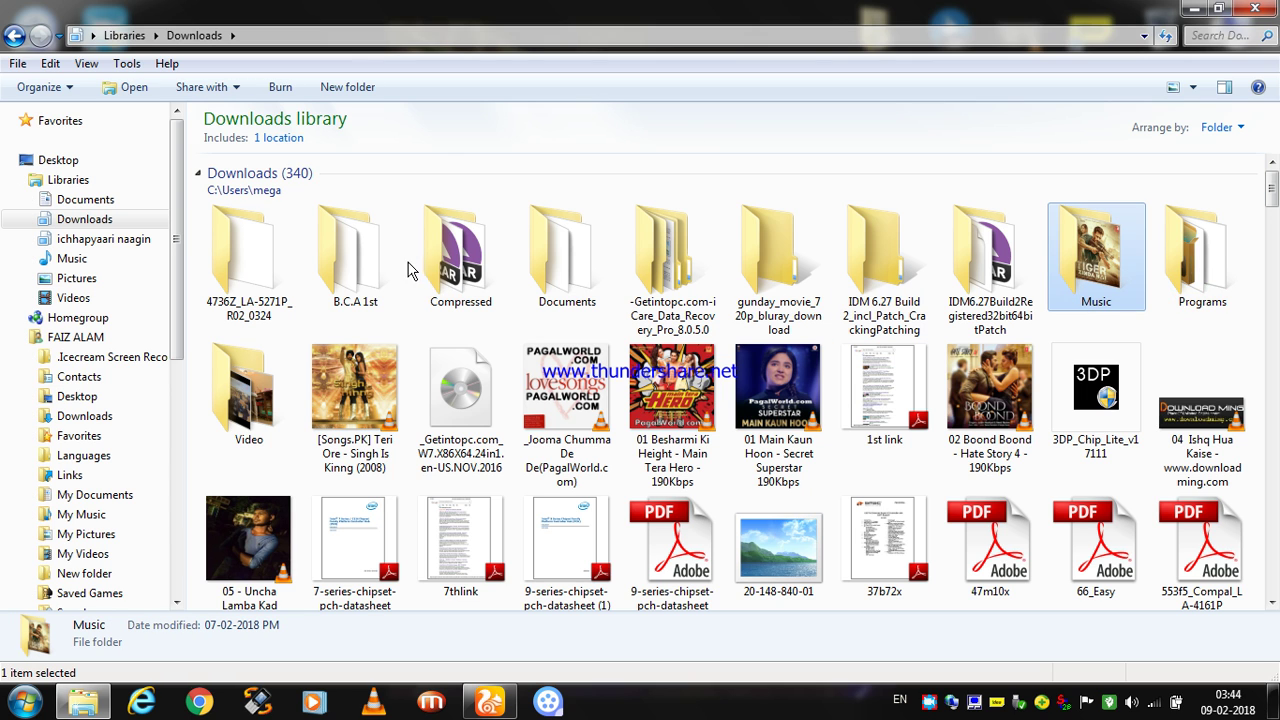
click(457, 271)
double_click(457, 271)
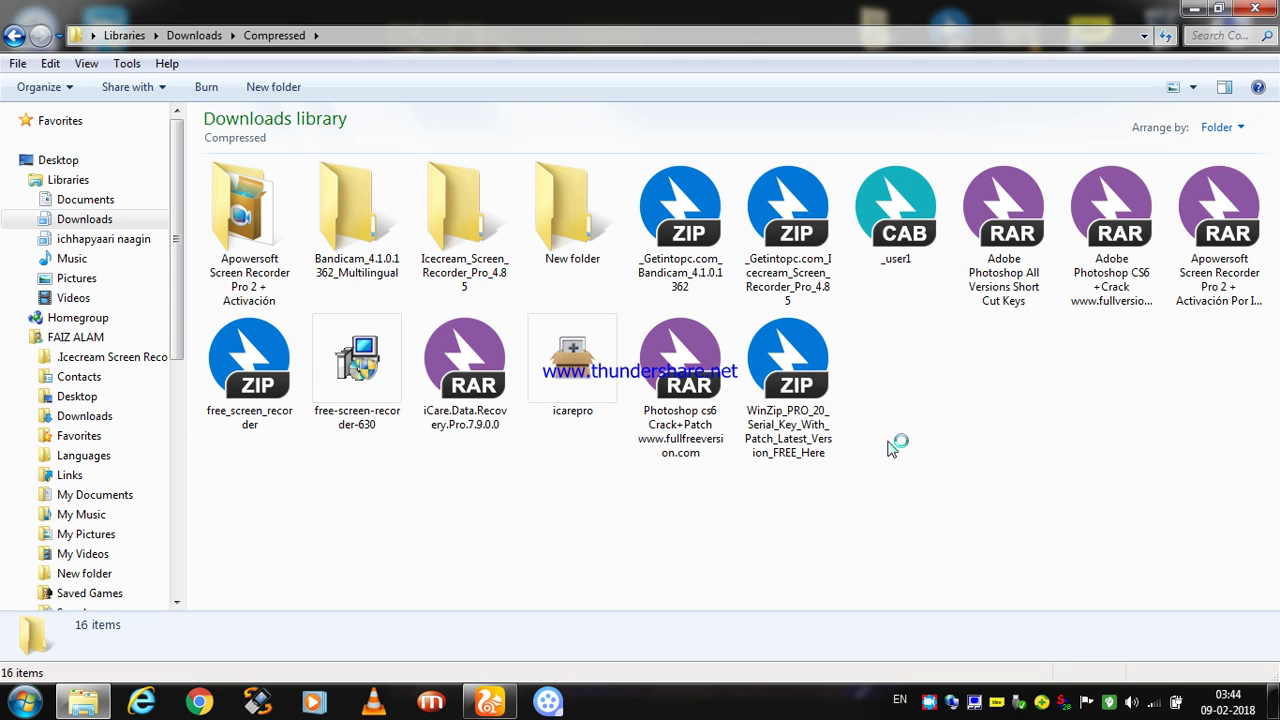
- Copy the iCare.Data.Recovery.Pro.7.9.0.0 archive from the Compressed folder to the desktop, closing the folder window
click(472, 384)
double_click(472, 384)
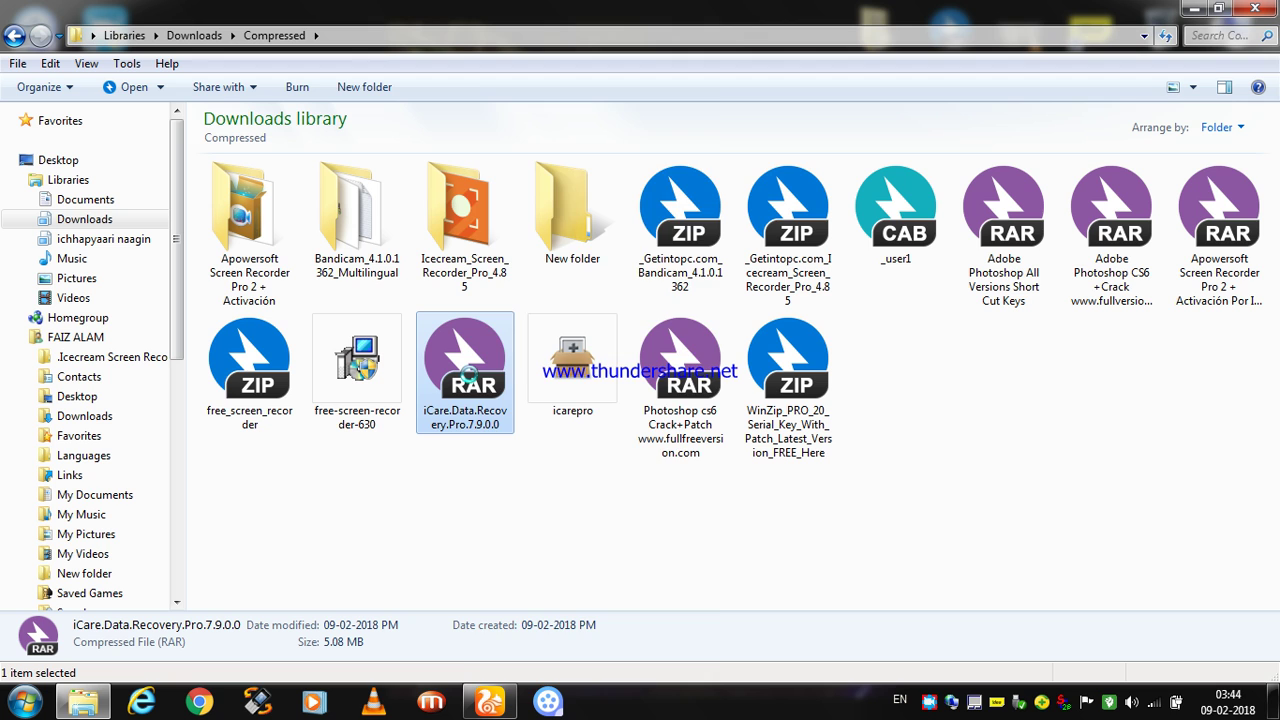
right_click(470, 375)
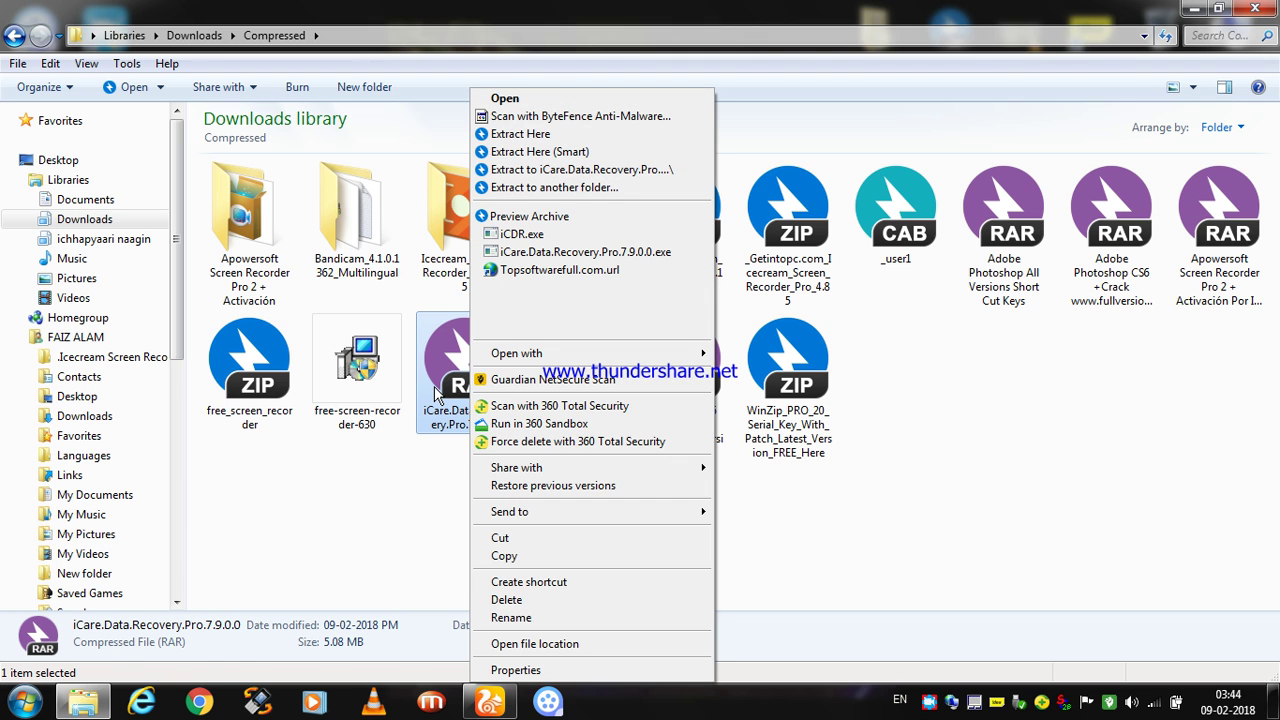
click(510, 556)
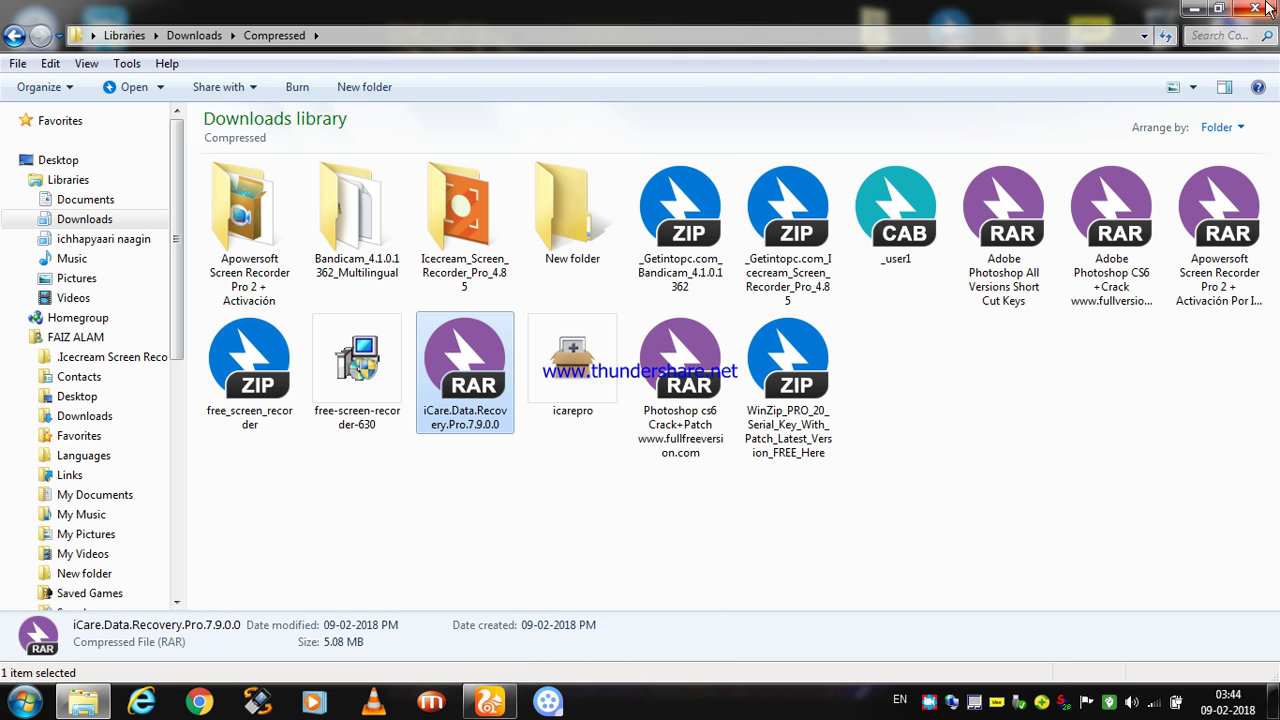
click(1256, 8)
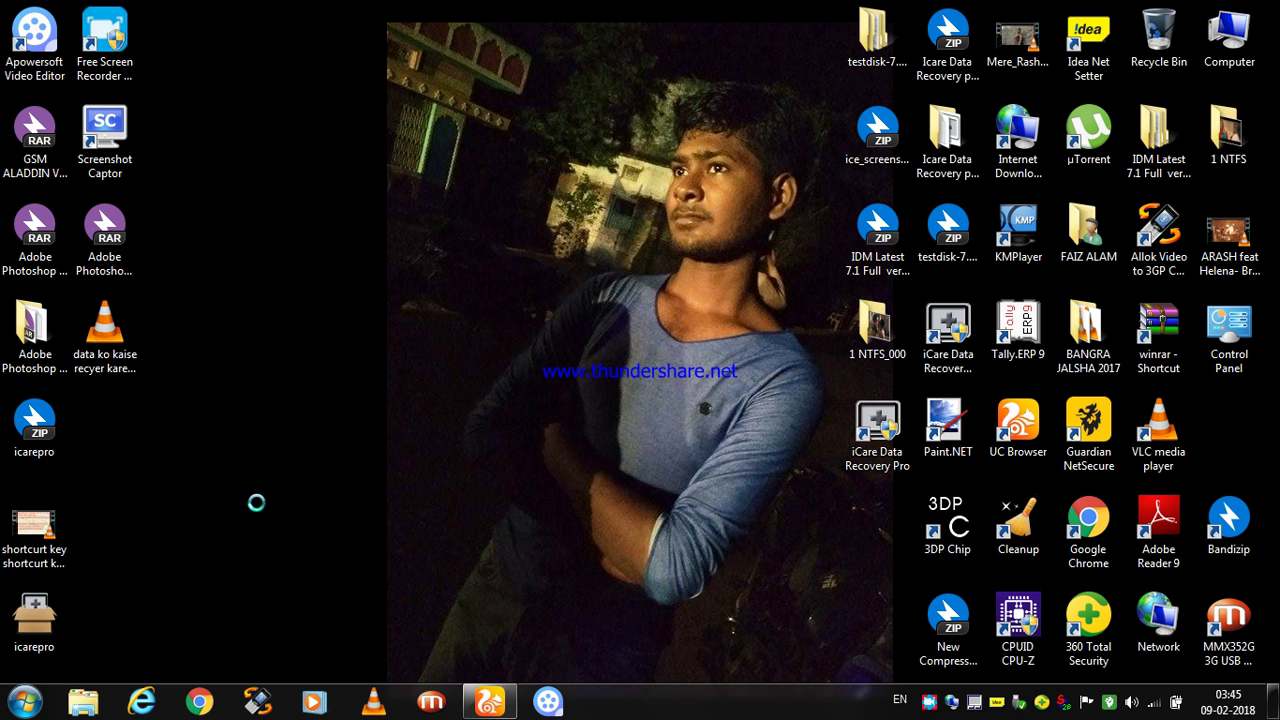
right_click(256, 503)
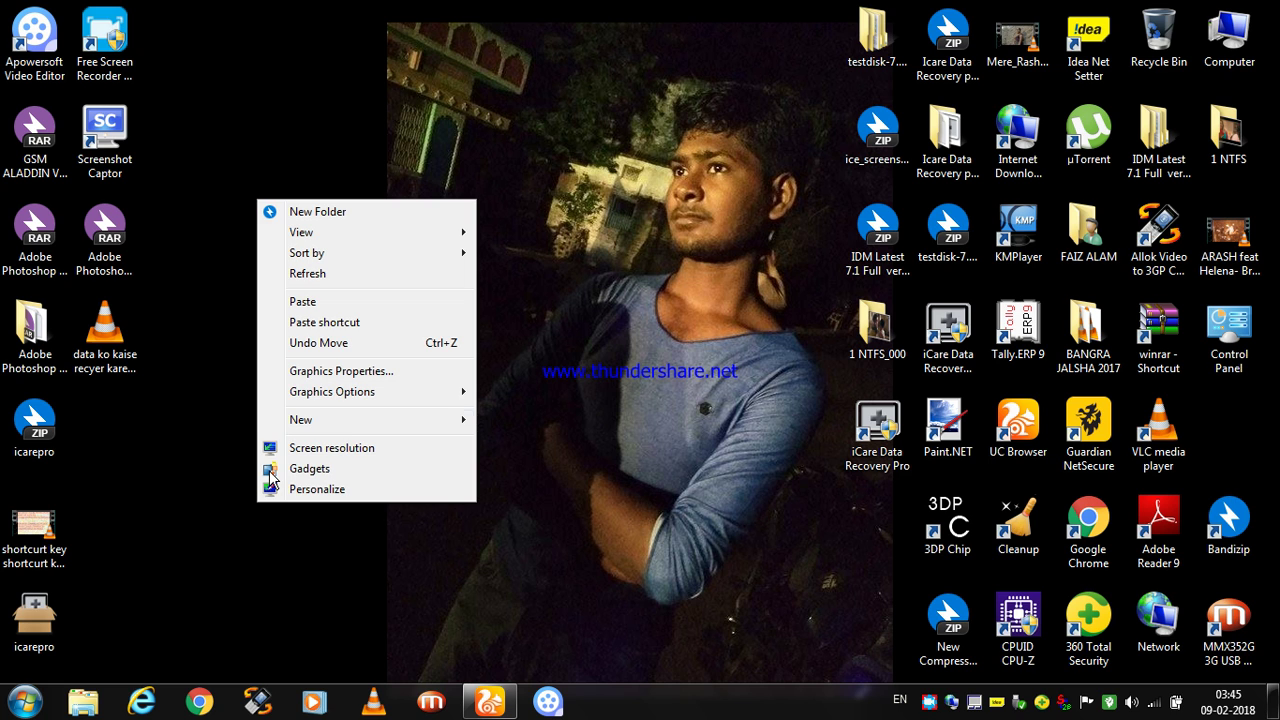
click(312, 309)
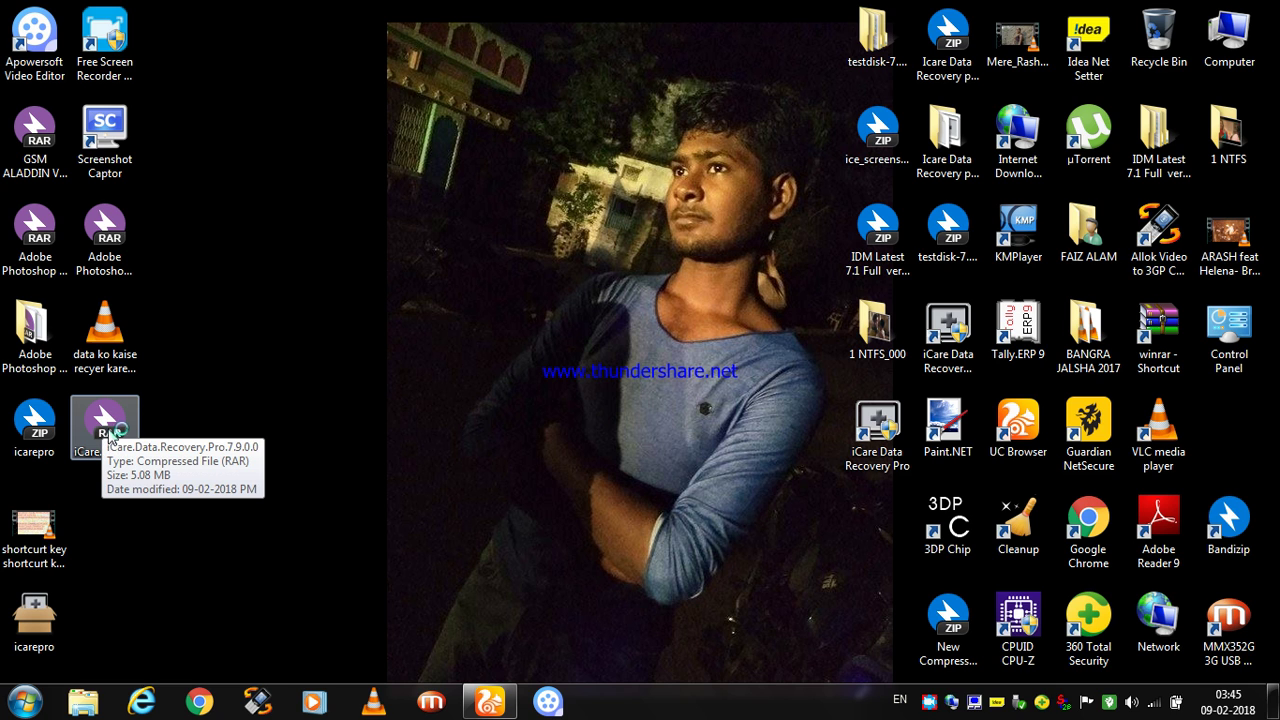
- Extract the iCare.Data.Recovery.Pro.7.9.0.0 archive directly onto the desktop and close the extraction window
click(113, 432)
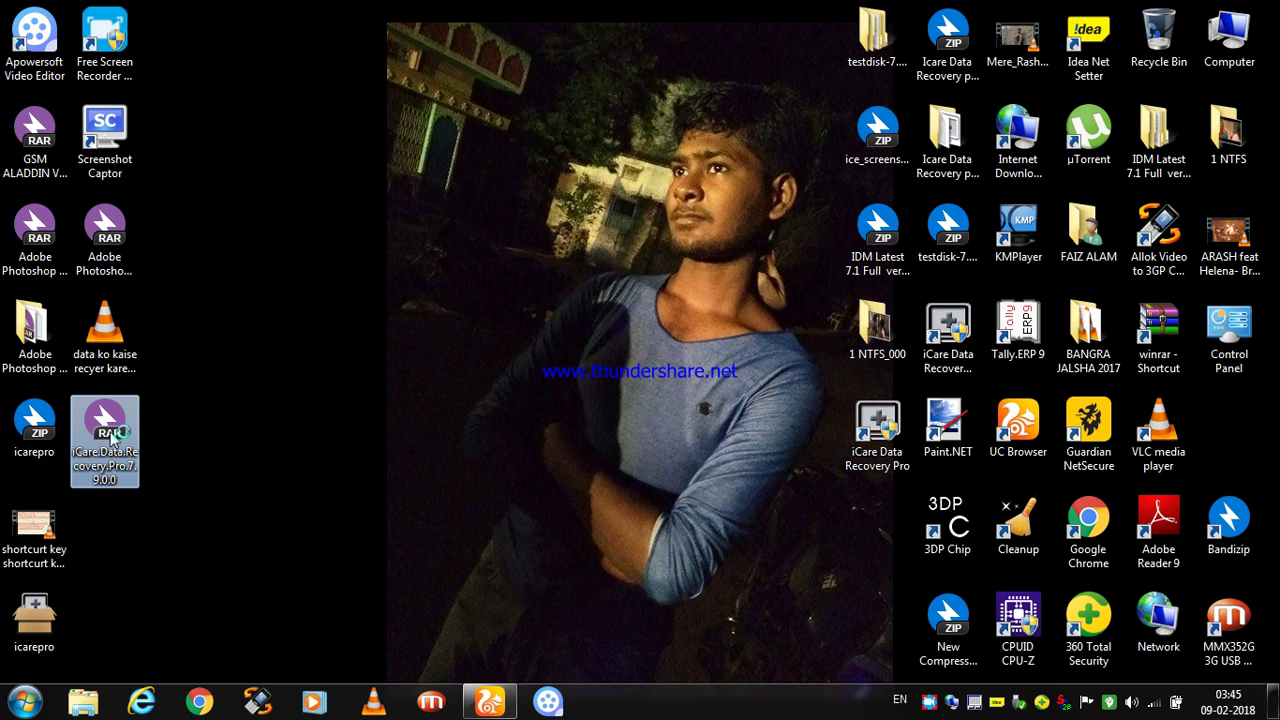
right_click(113, 432)
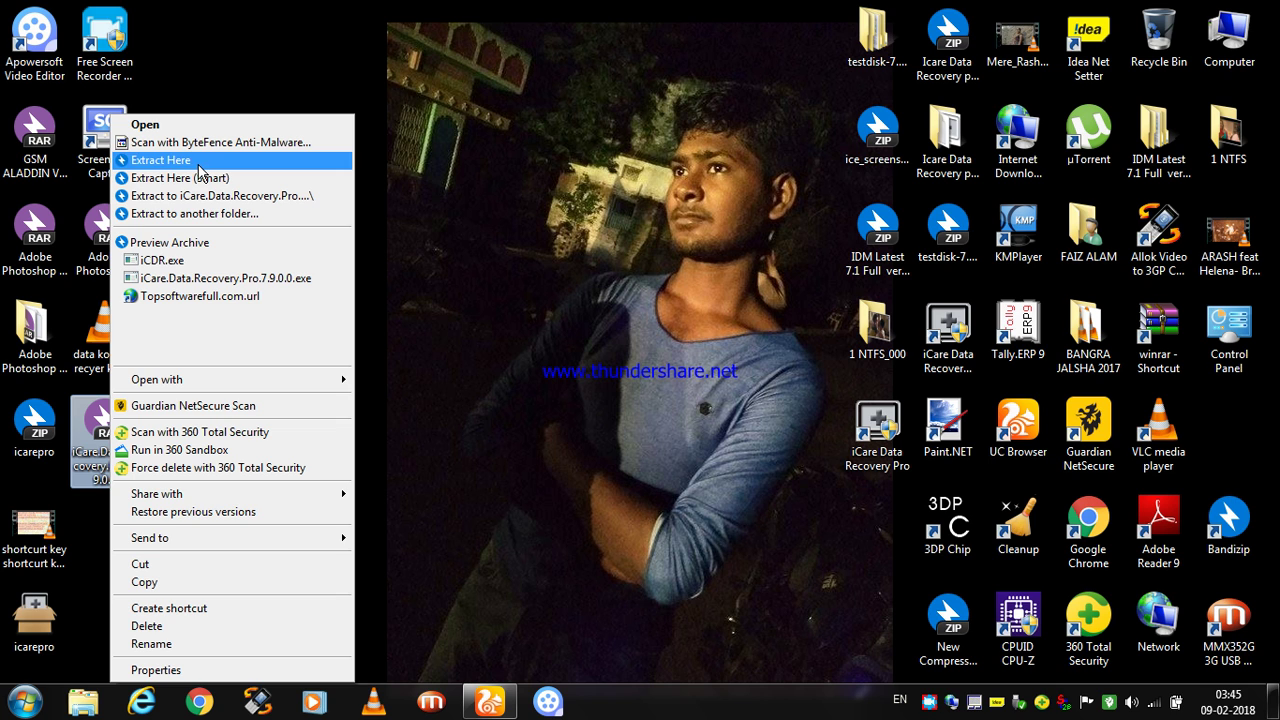
click(199, 165)
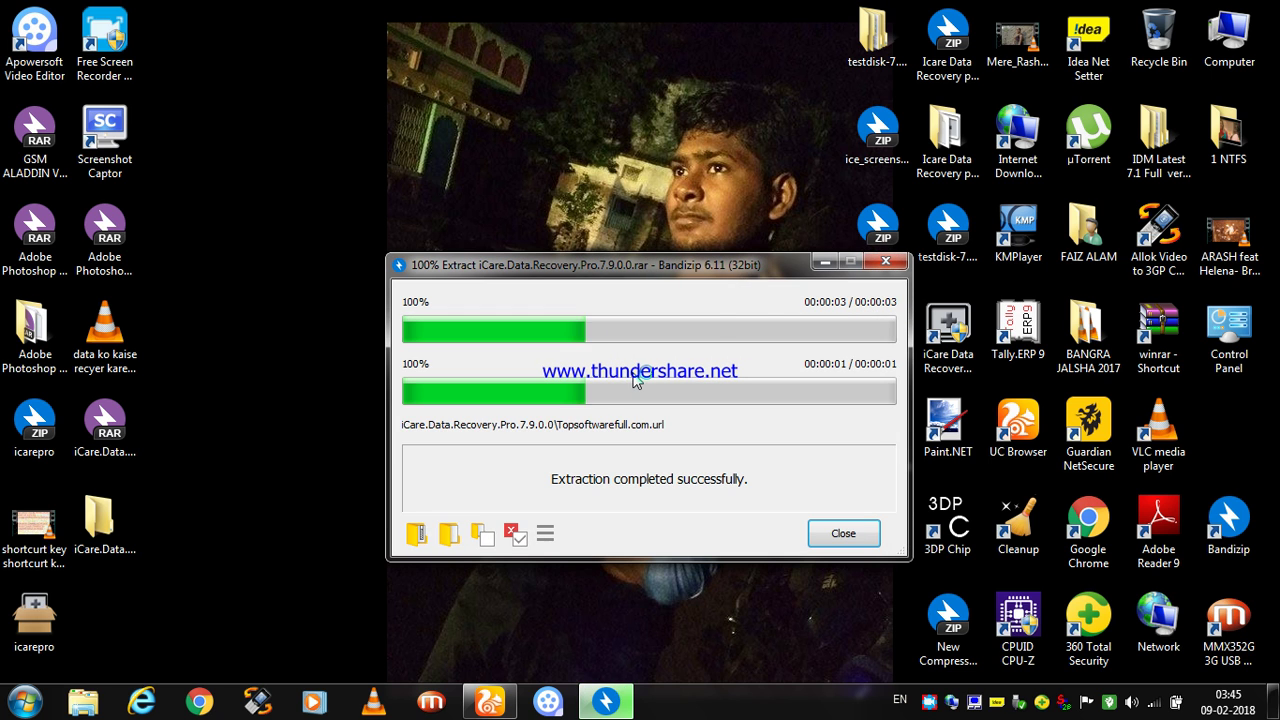
click(846, 534)
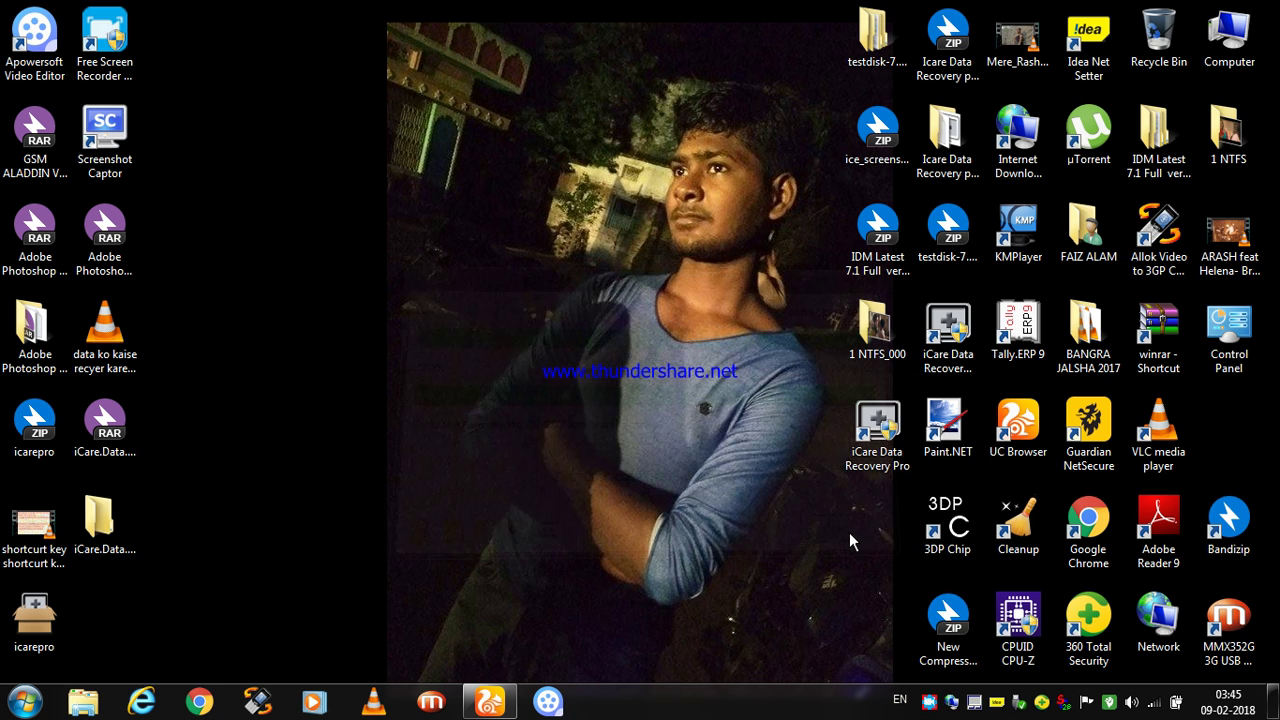
- Open the extracted iCare.Data.Recovery.Pro.7.9.0.0 folder, look inside its crack subfolder and return to the main folder
double_click(132, 527)
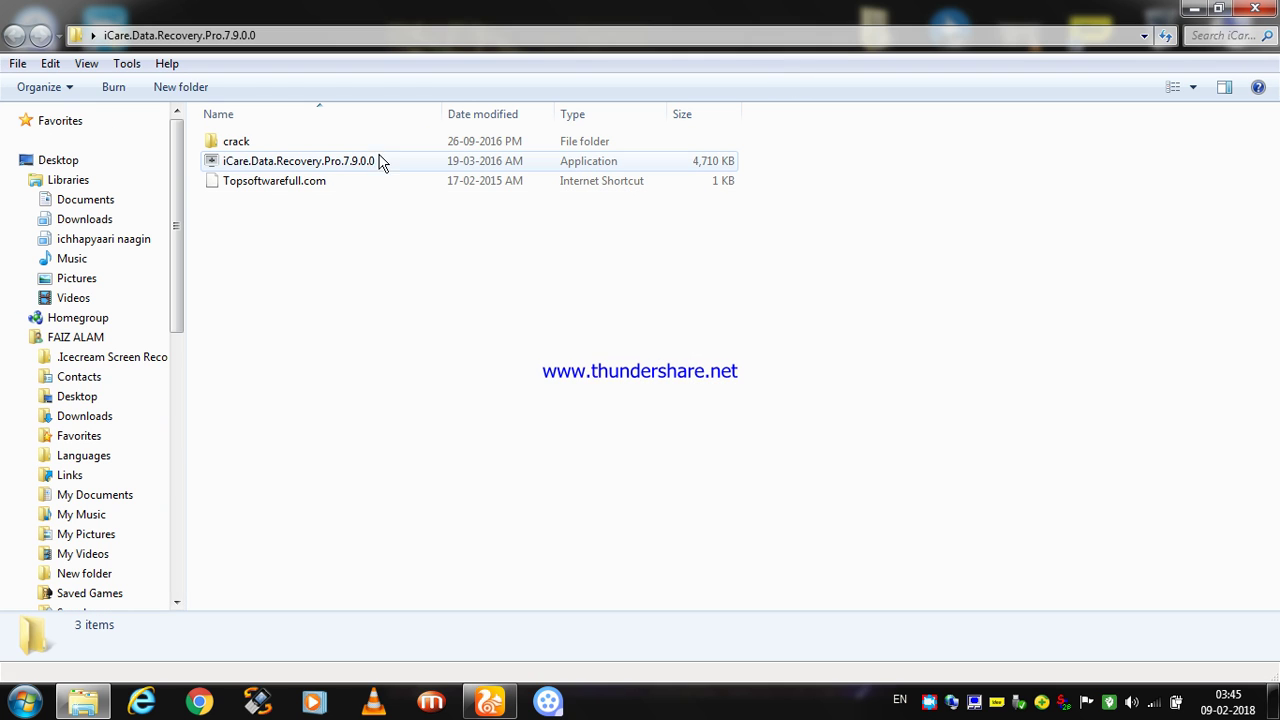
double_click(240, 141)
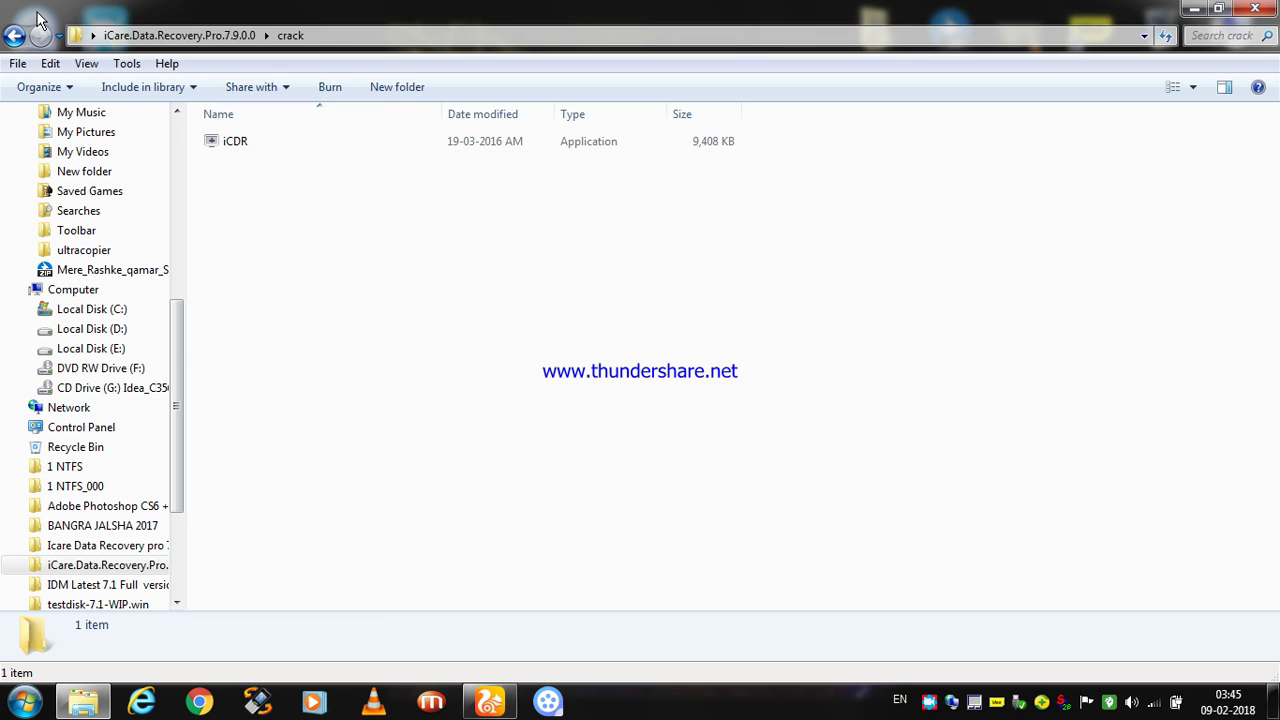
click(14, 35)
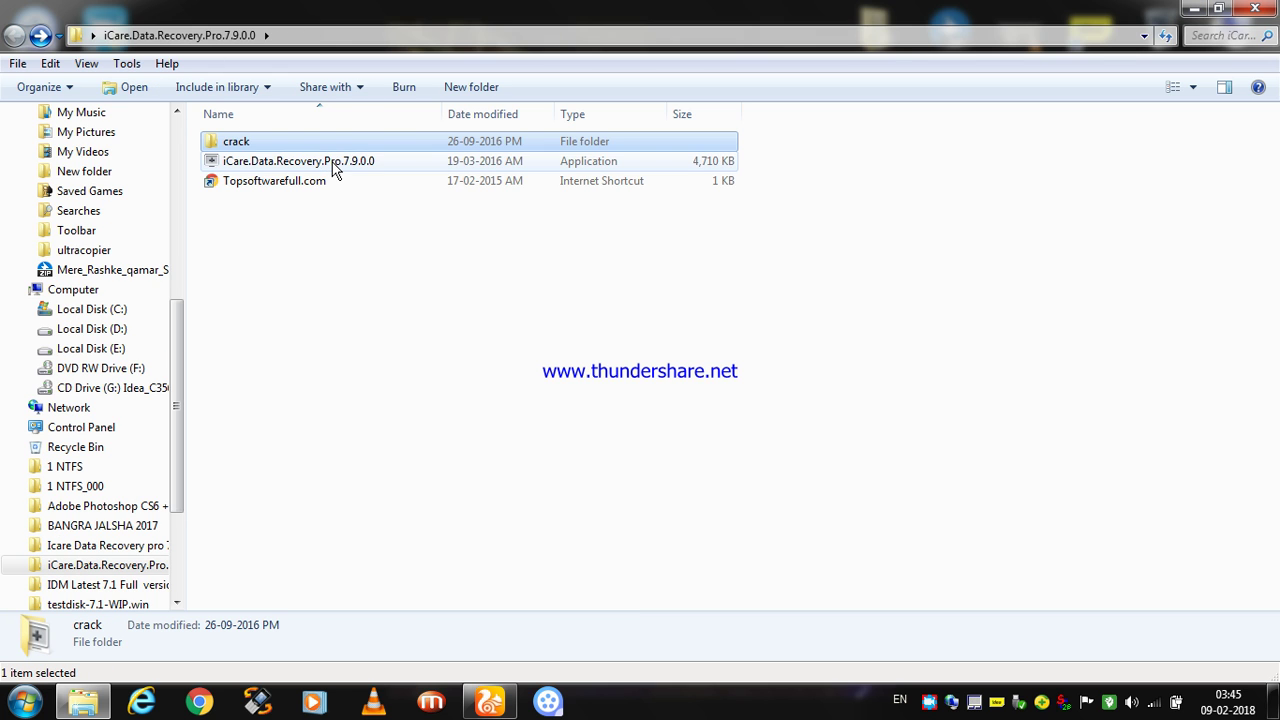
- Run the iCare Data Recovery Pro setup, accept the license agreement, keep the default folders and desktop icon, and exit setup before installing
double_click(335, 165)
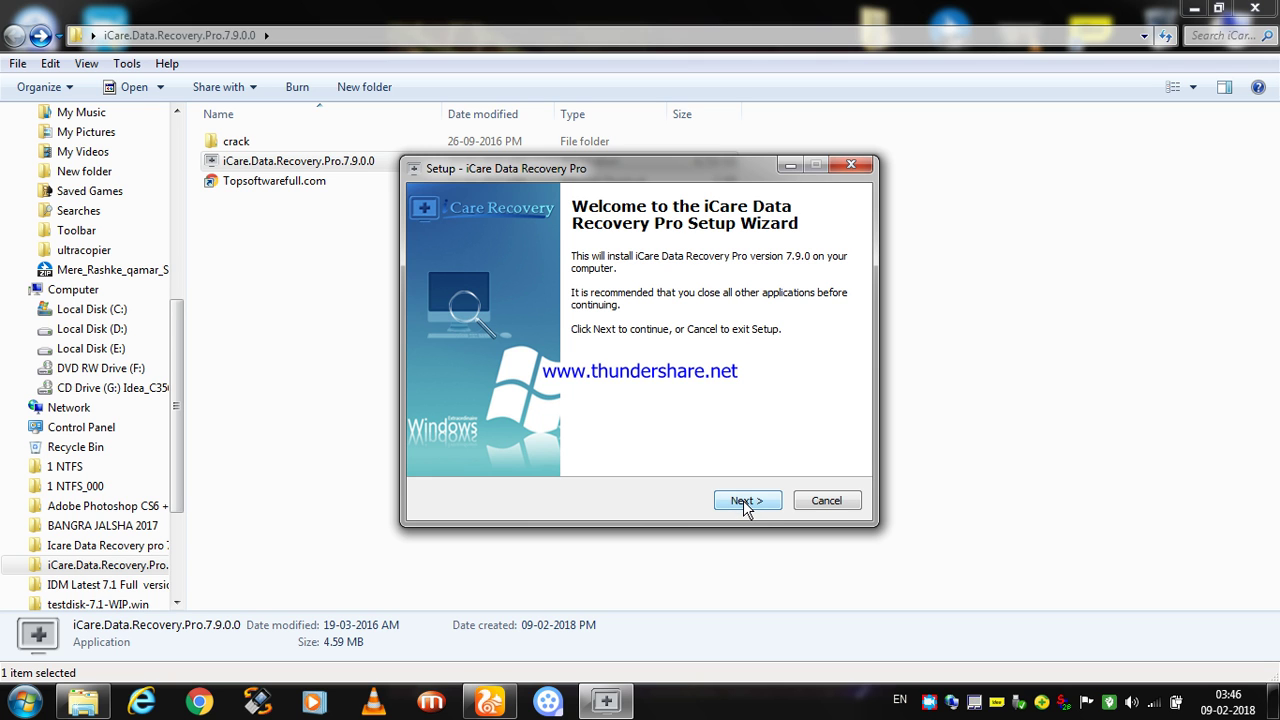
click(744, 501)
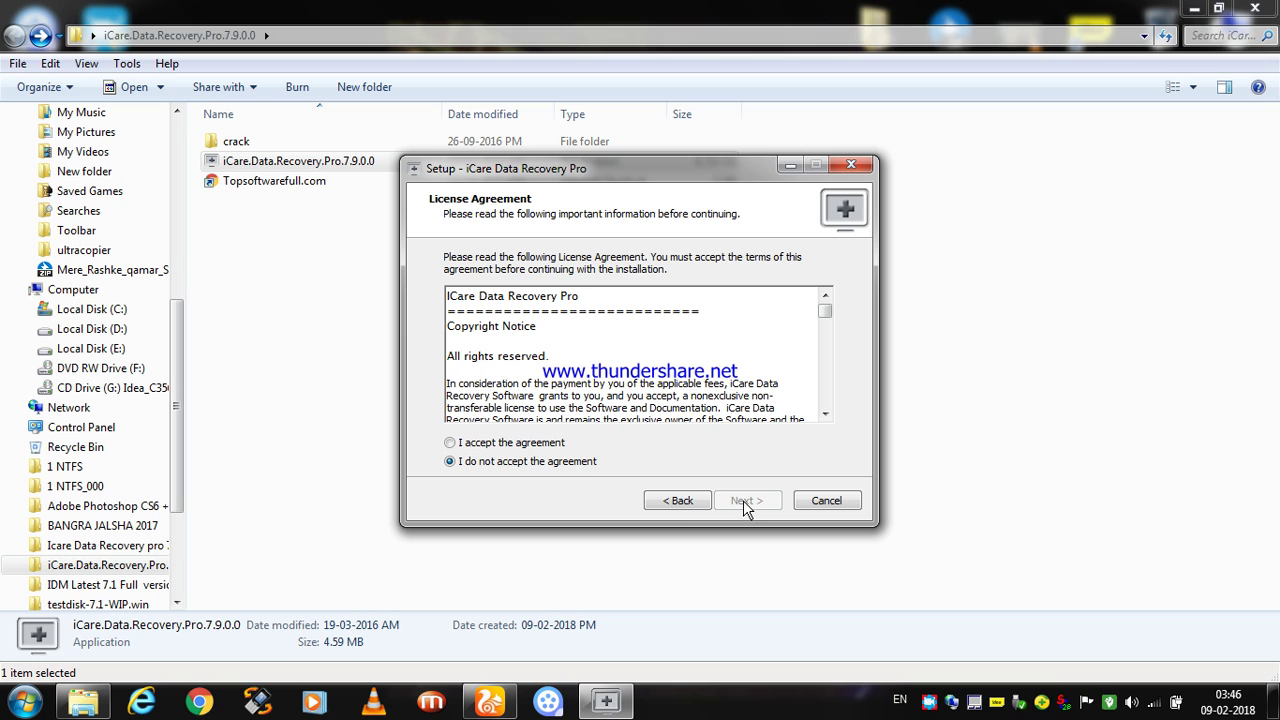
click(452, 443)
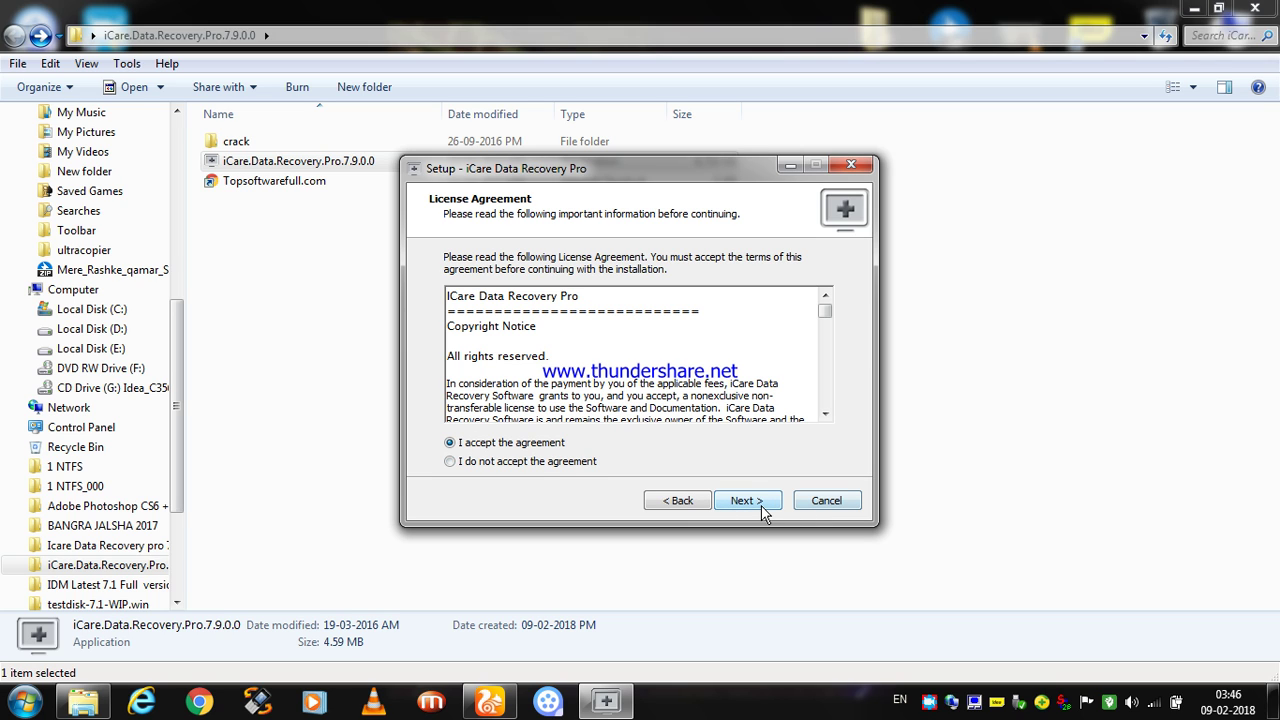
click(762, 506)
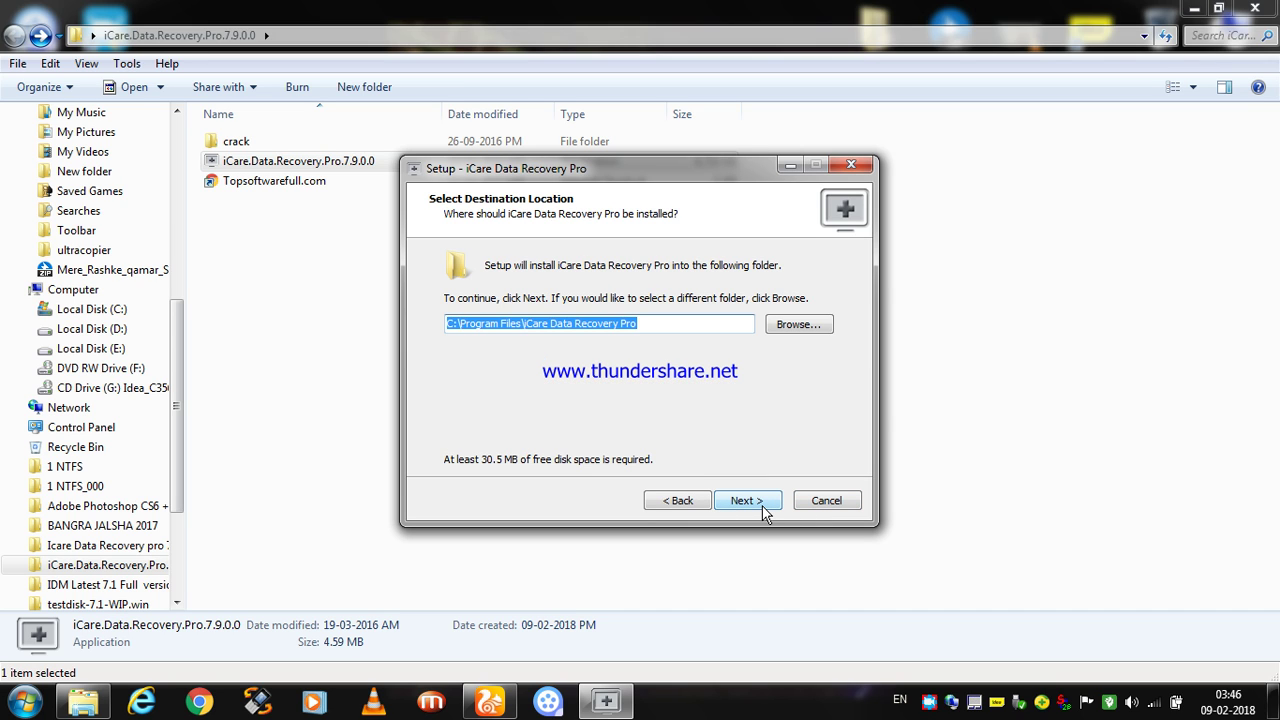
click(747, 501)
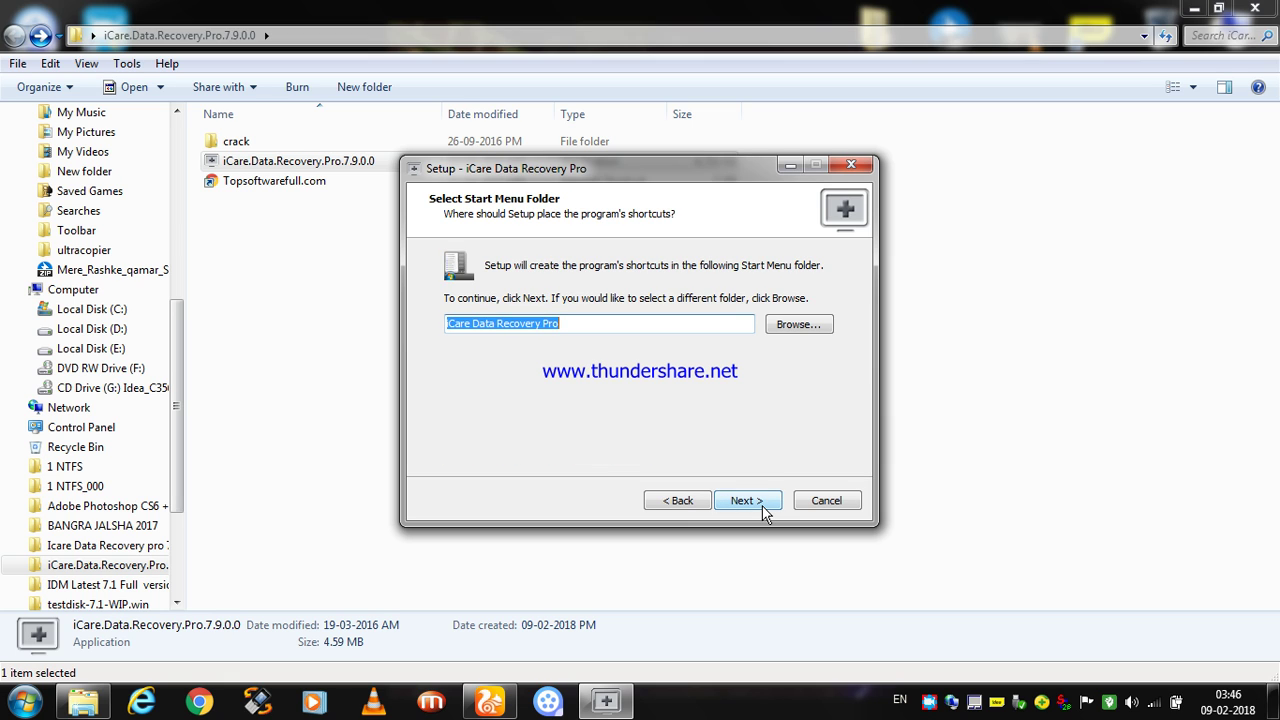
click(765, 512)
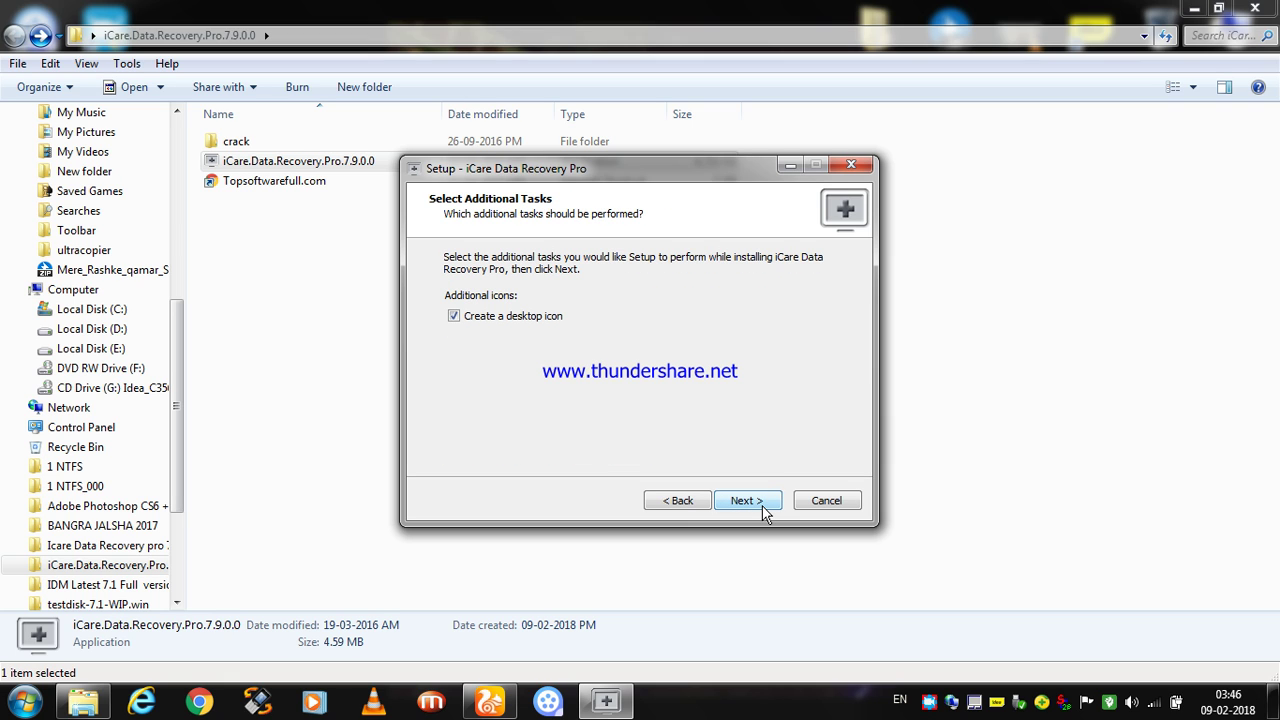
click(765, 512)
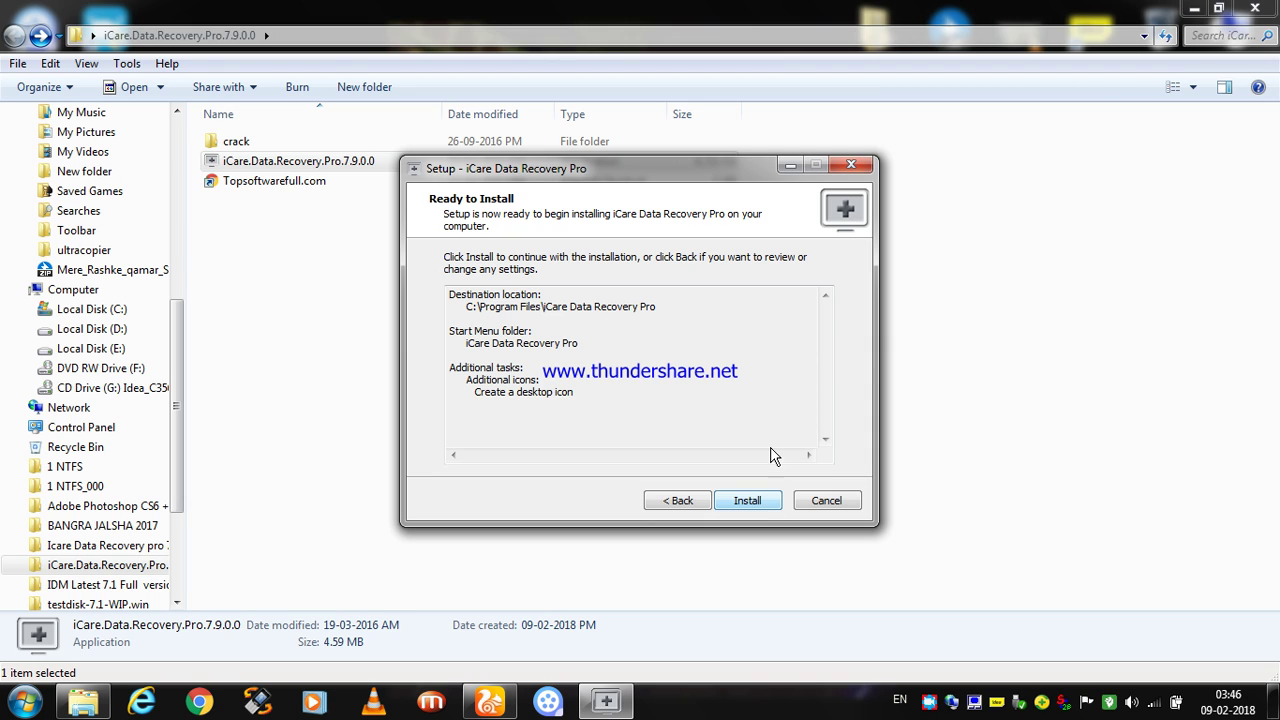
click(851, 166)
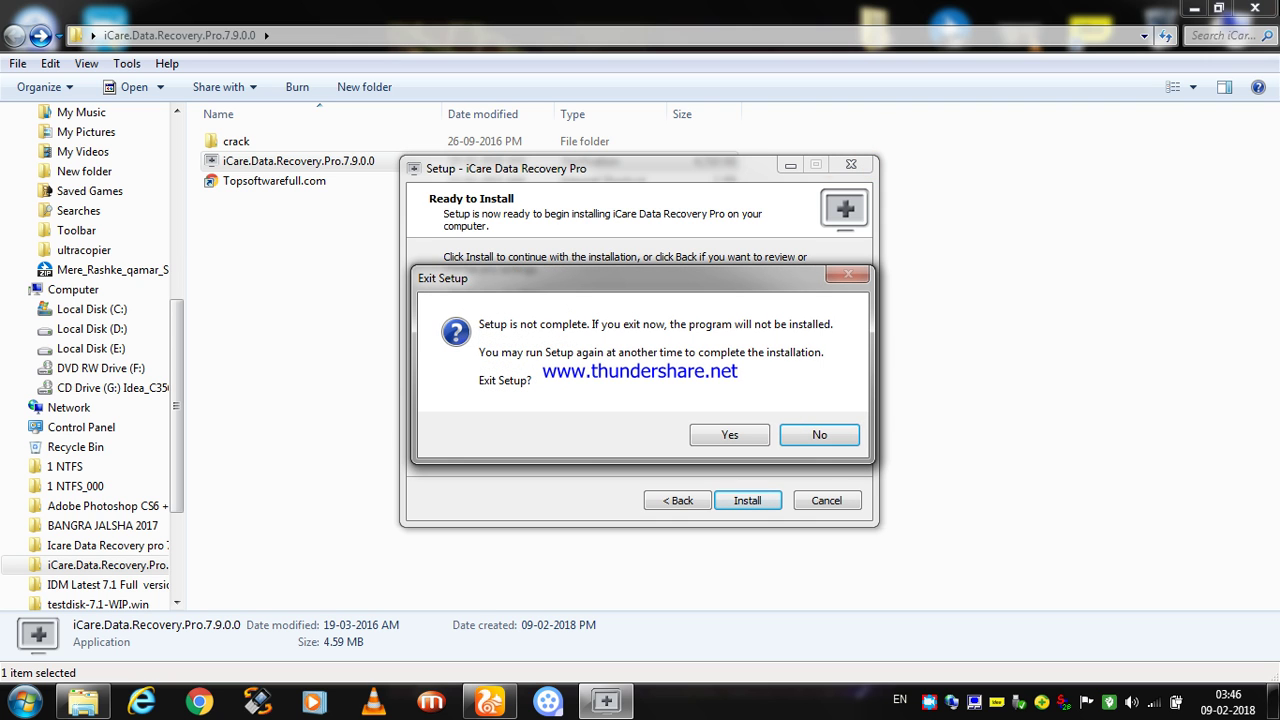
click(752, 440)
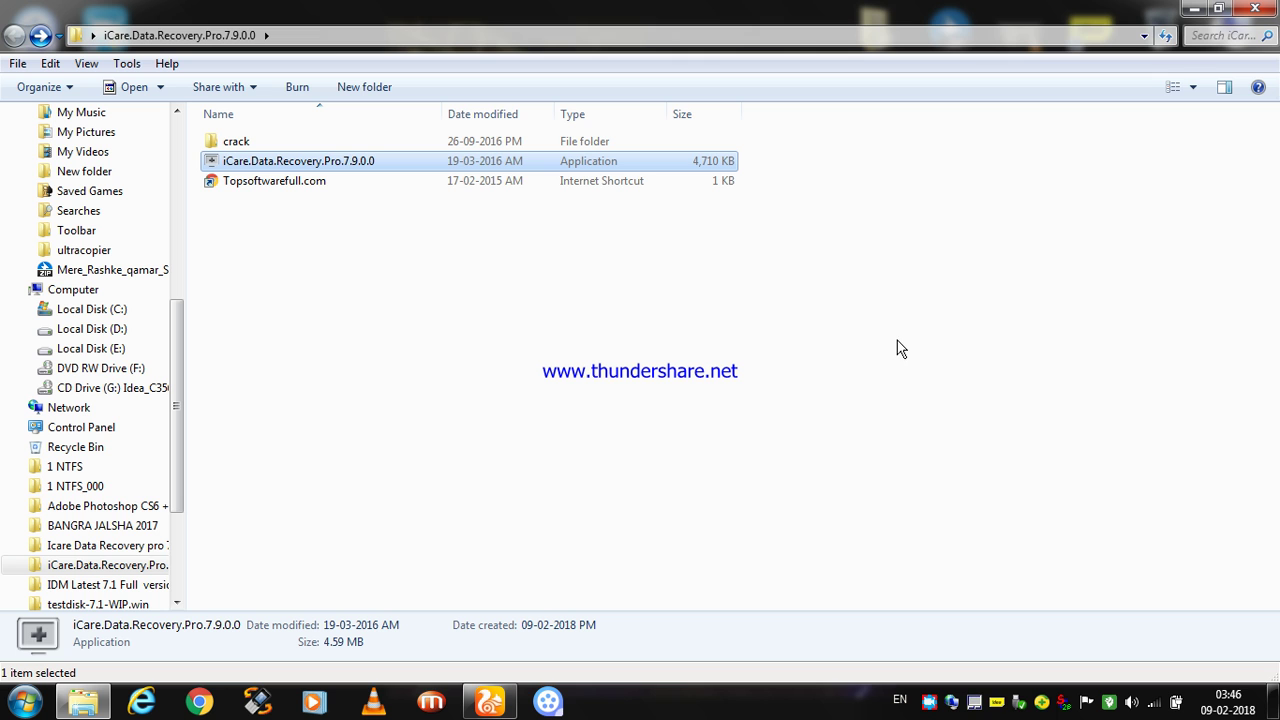
- Close the extracted folder and launch the already installed iCare Data Recovery Pro from the desktop
click(1254, 9)
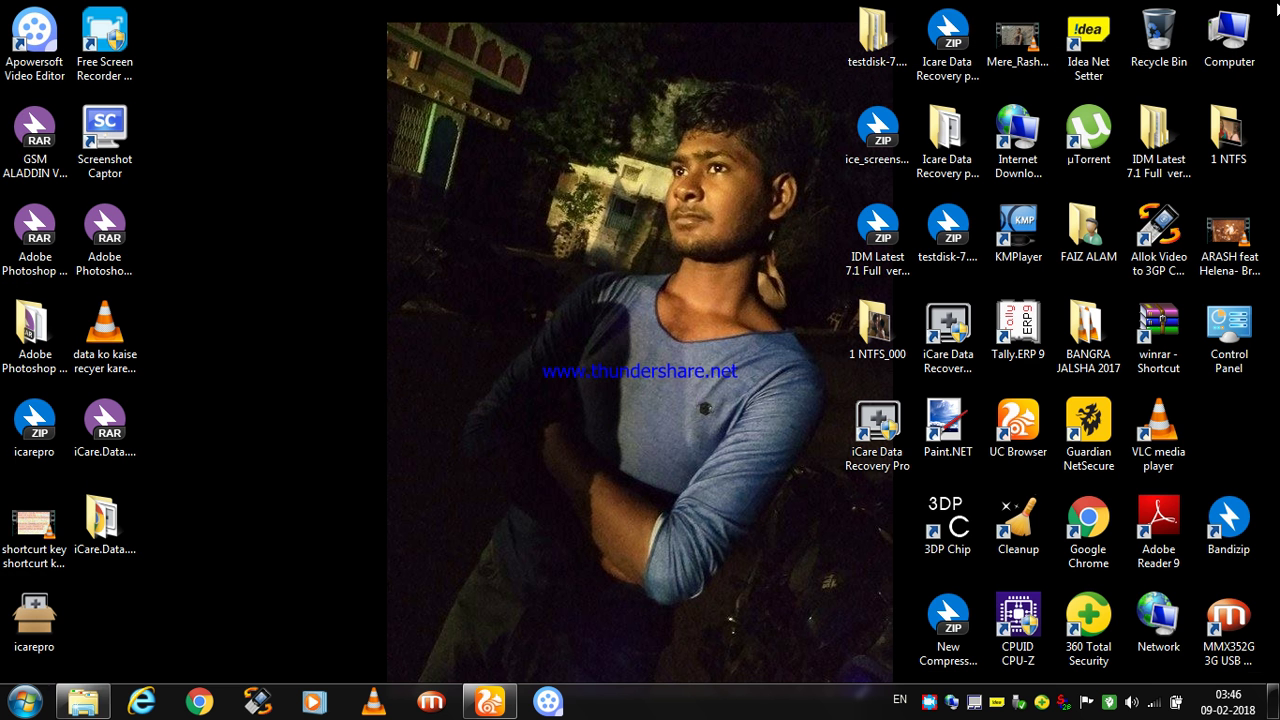
double_click(878, 430)
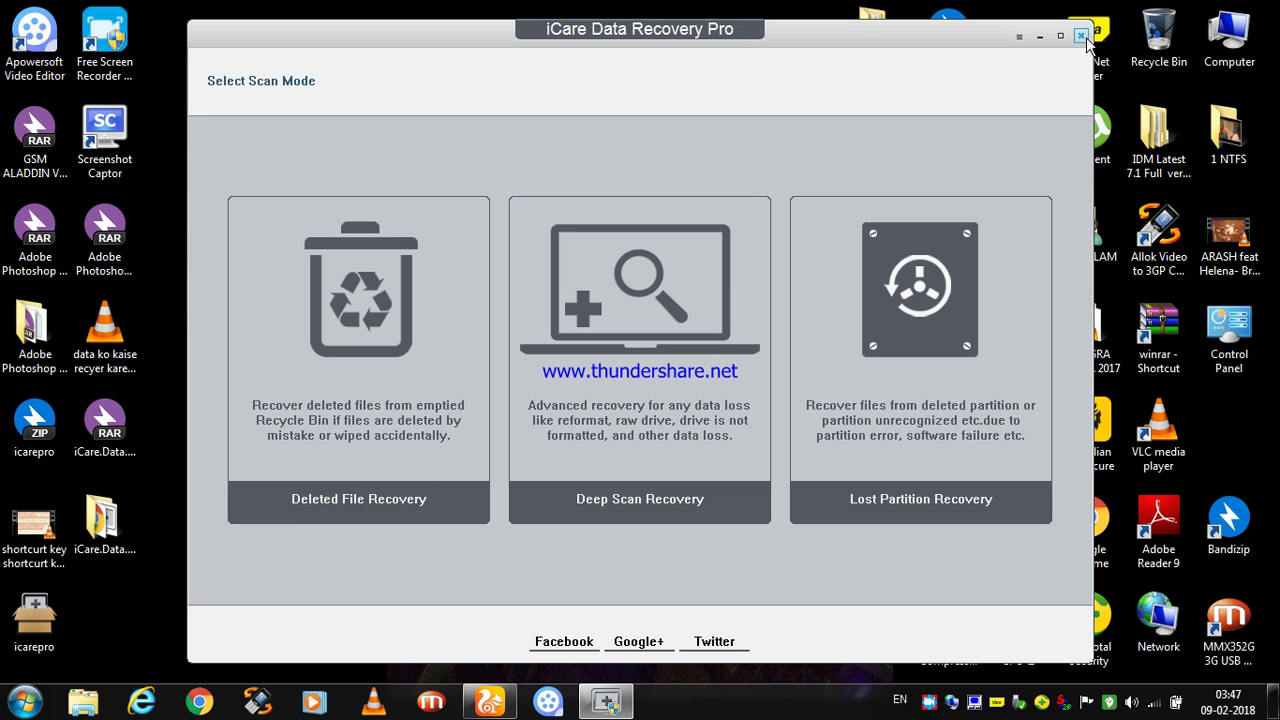
- Open Local Disk (D:) from Computer and look through its folders and files
double_click(1226, 46)
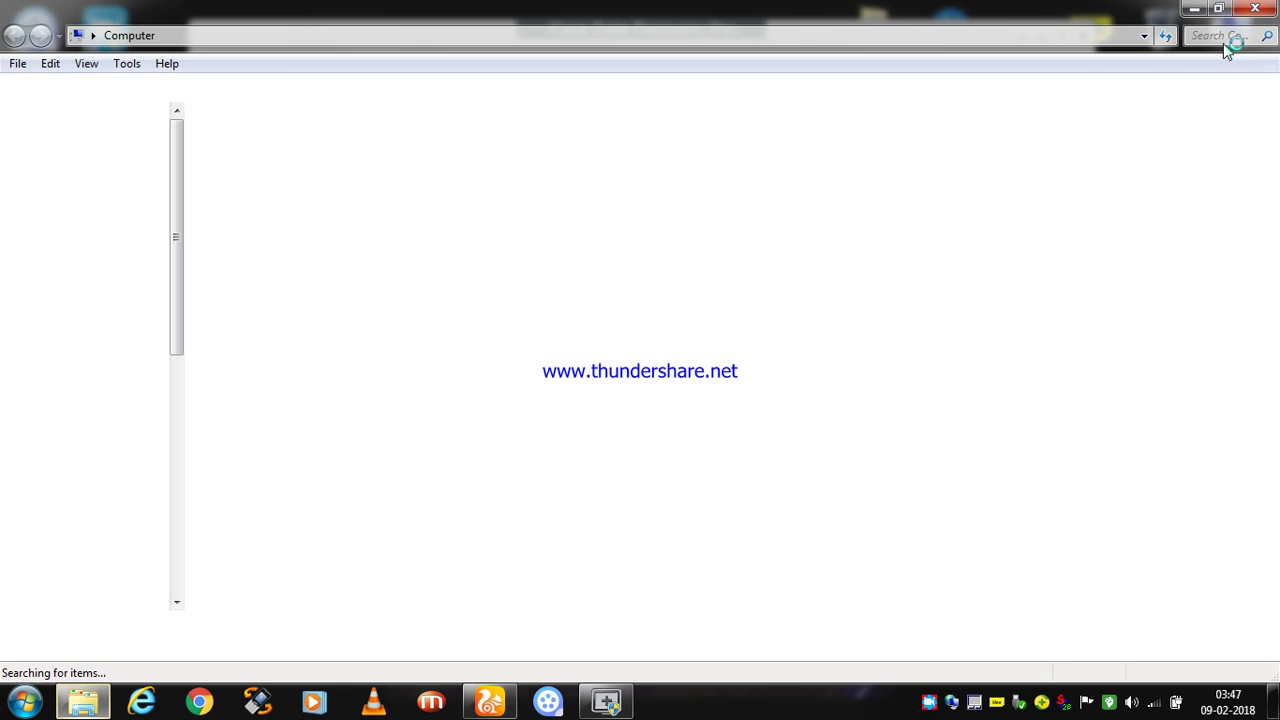
click(594, 152)
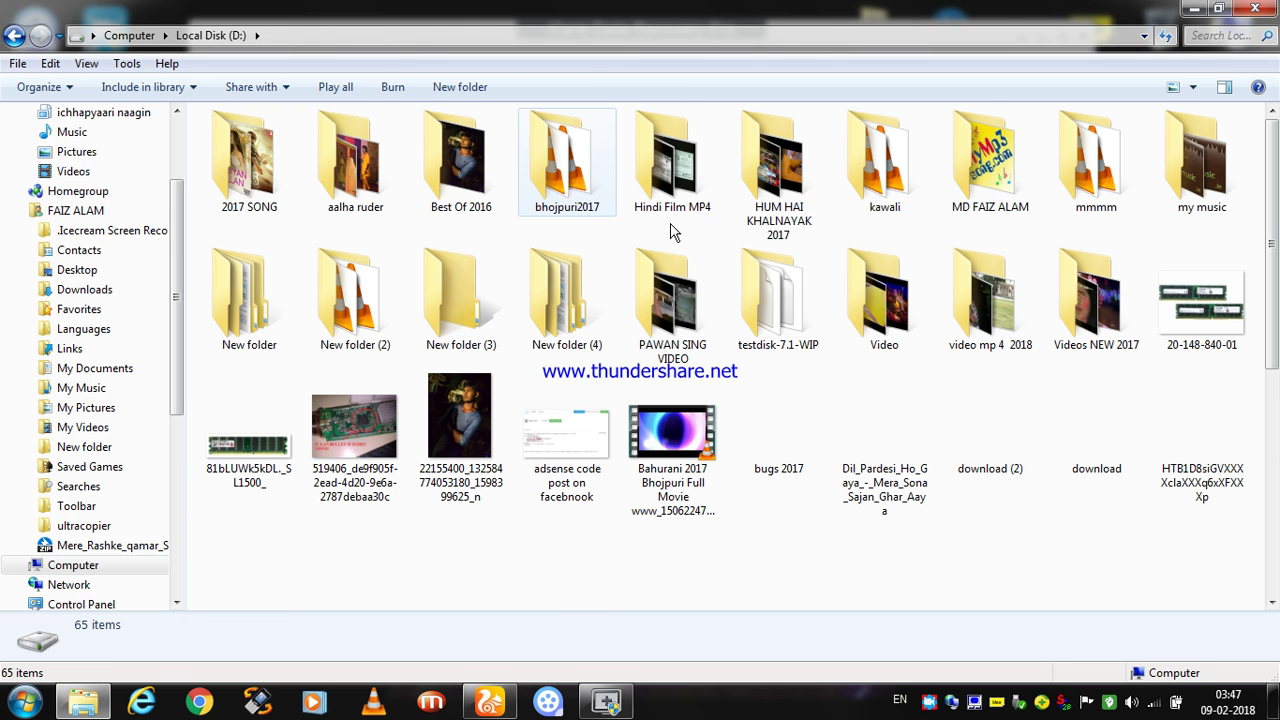
click(1275, 540)
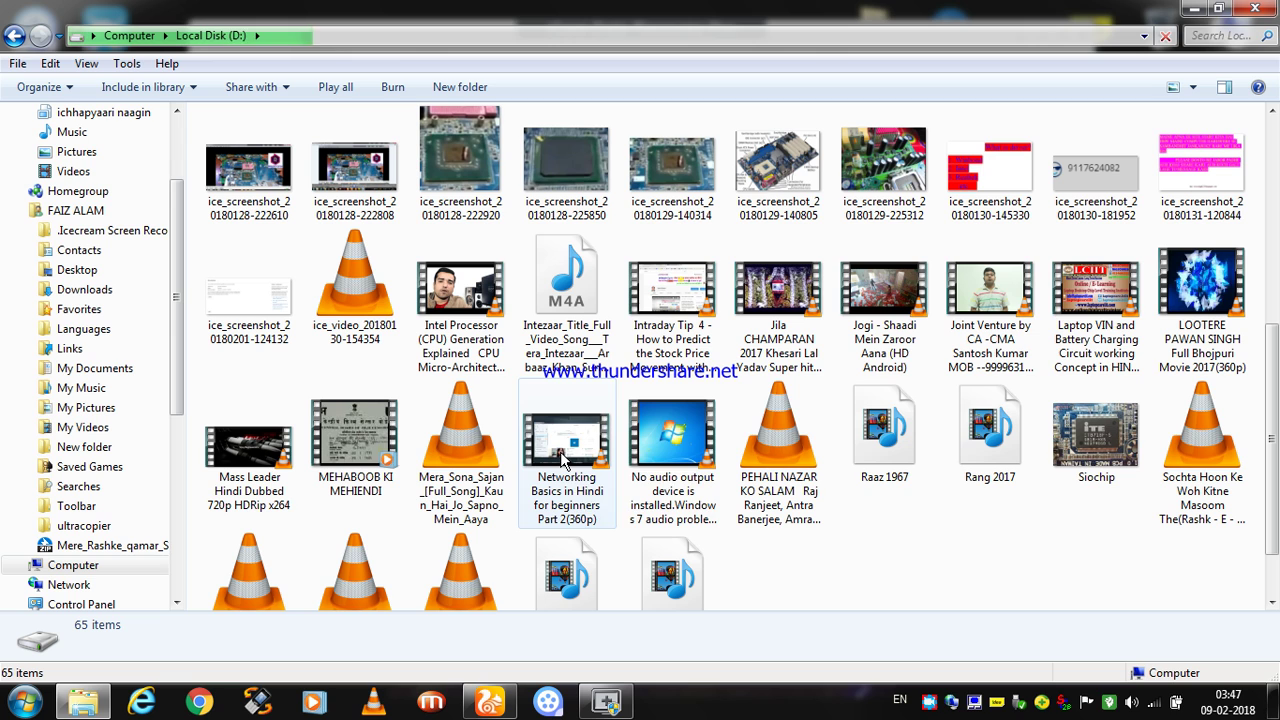
- Permanently delete the "No audio output device is installed" video from Local Disk (D:), then check the Recycle Bin and close it
click(695, 443)
right_click(695, 443)
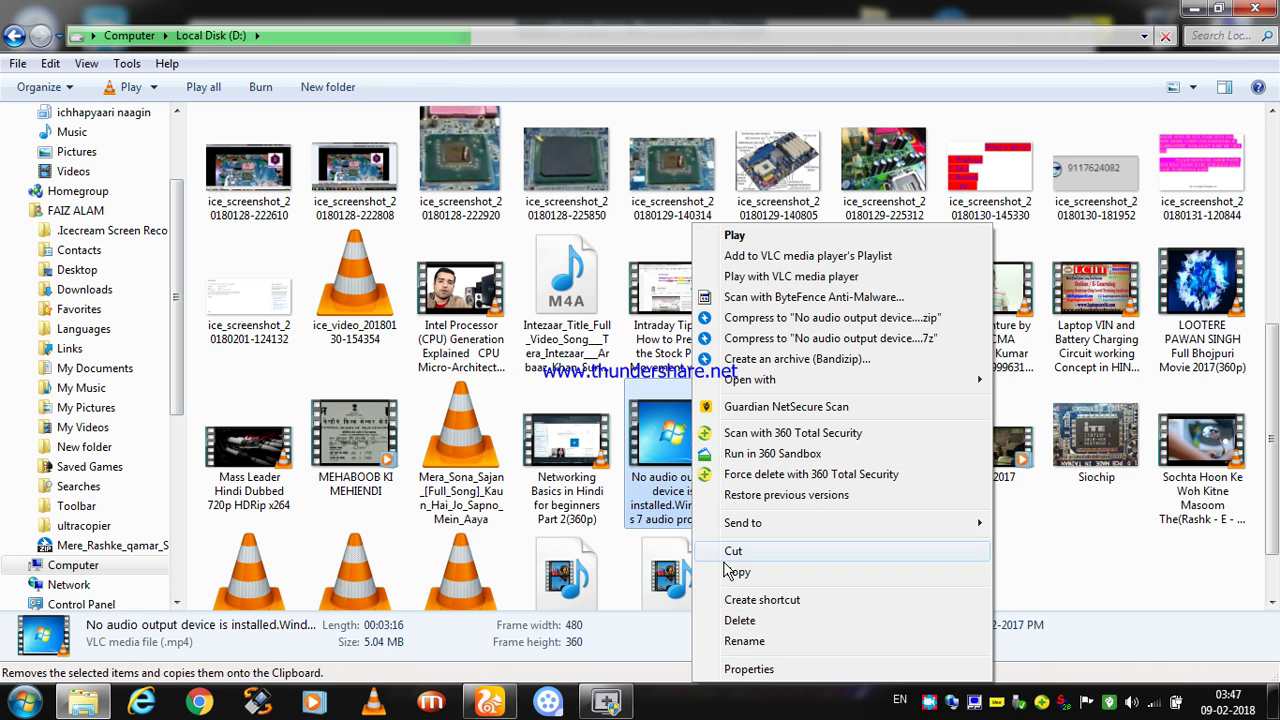
click(735, 622)
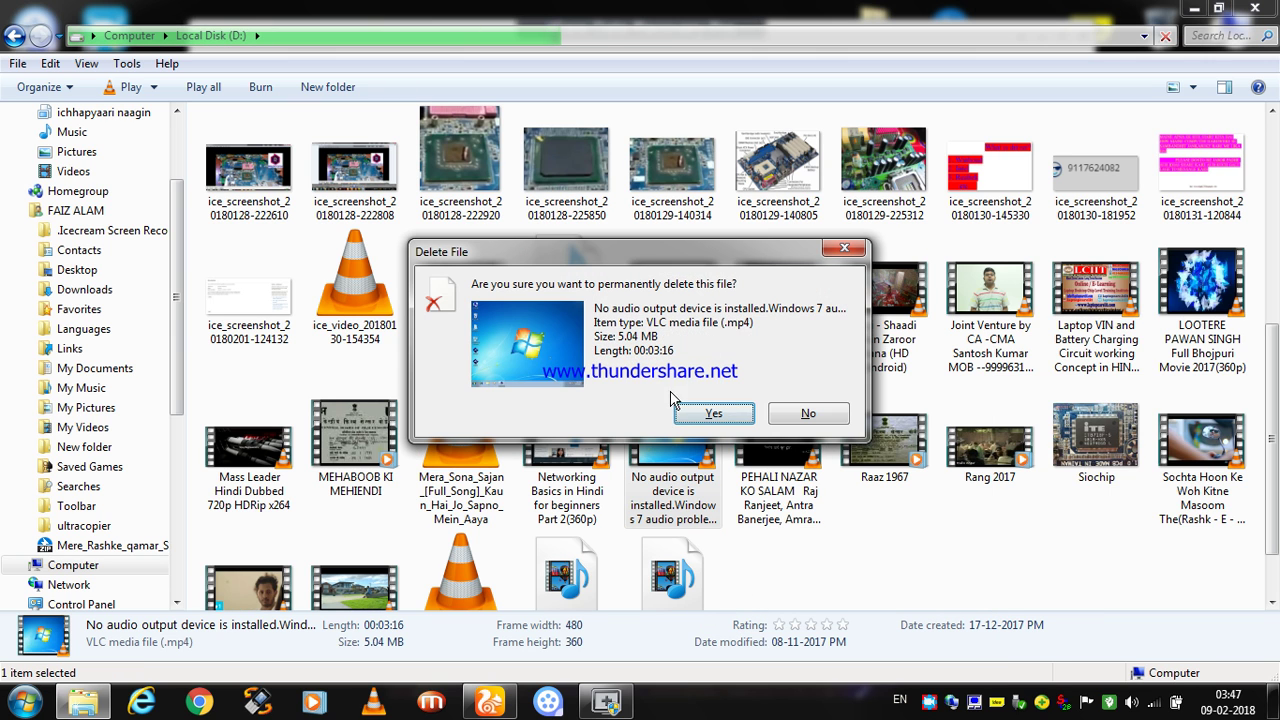
click(686, 413)
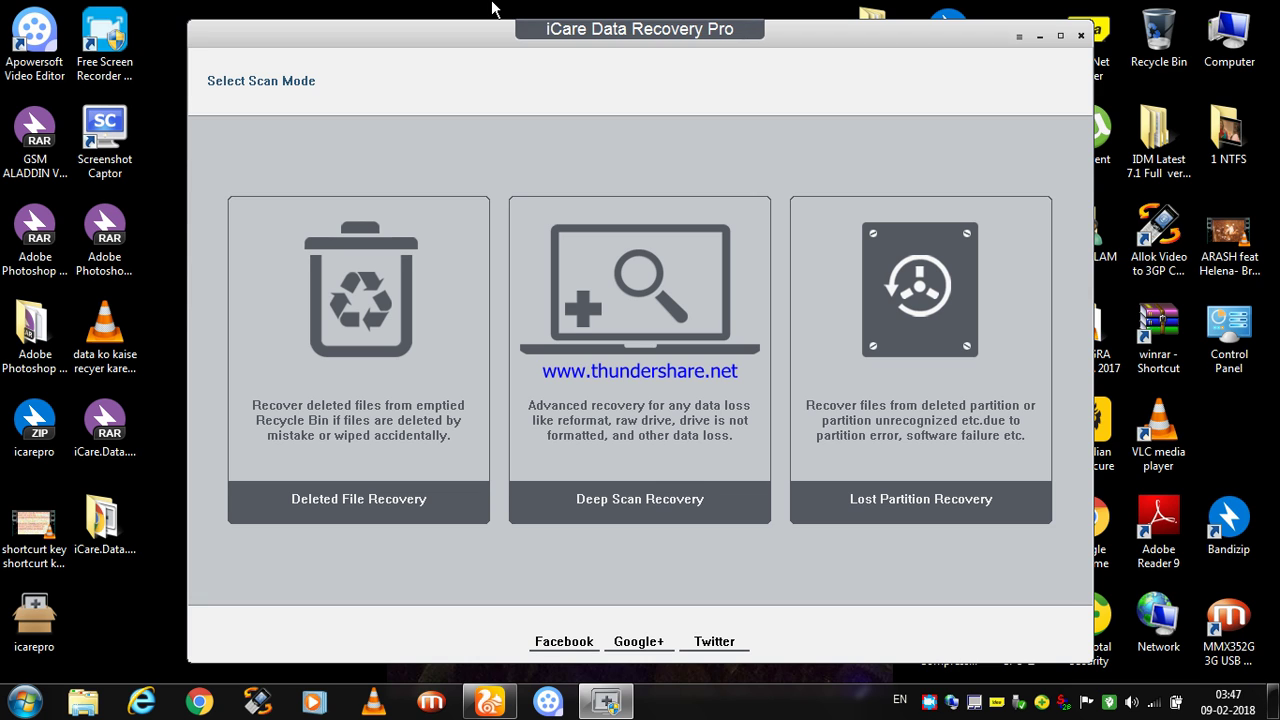
double_click(1175, 38)
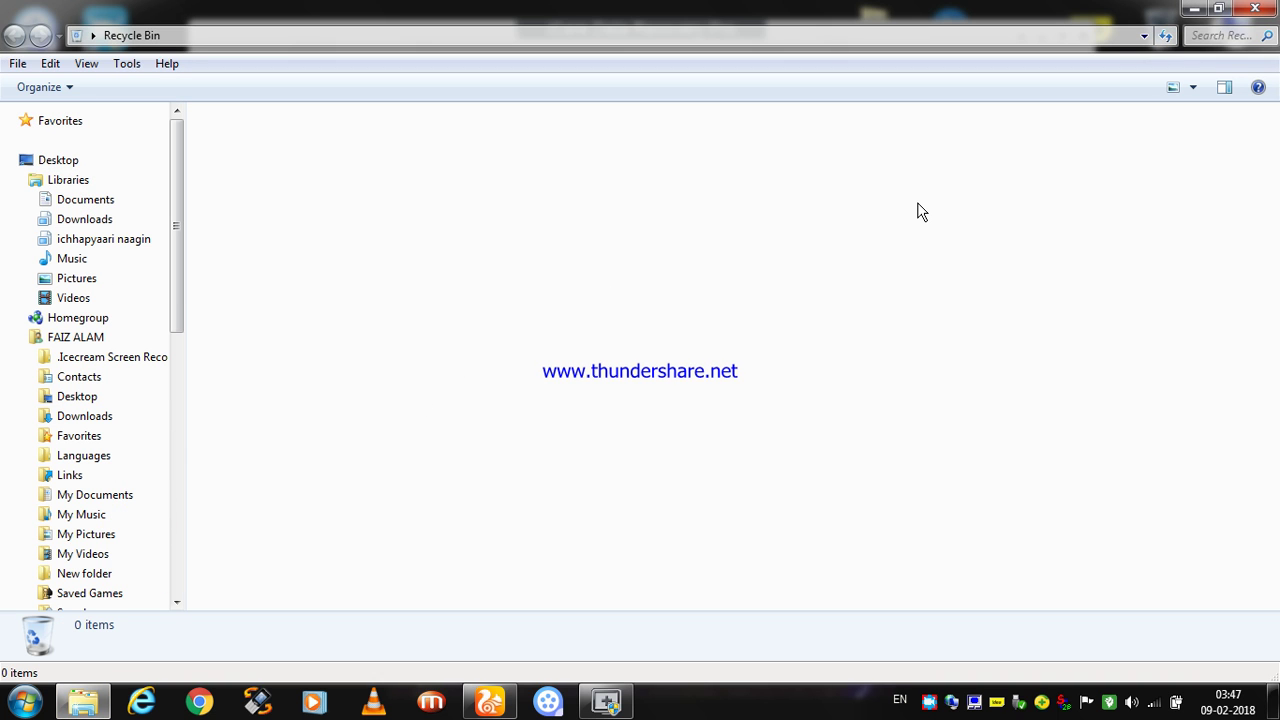
click(1255, 8)
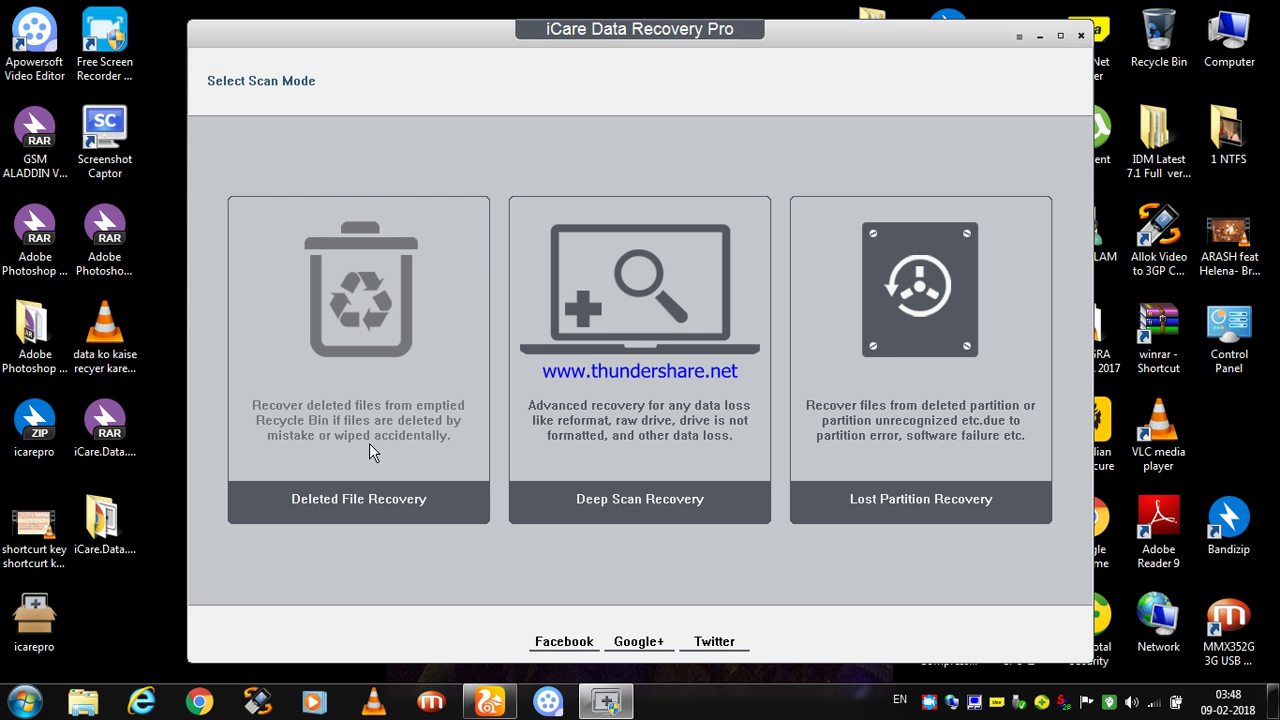
- Choose Deleted File Recovery as the scan mode, then look at Local Disk (E:) in Computer and close that window
click(372, 503)
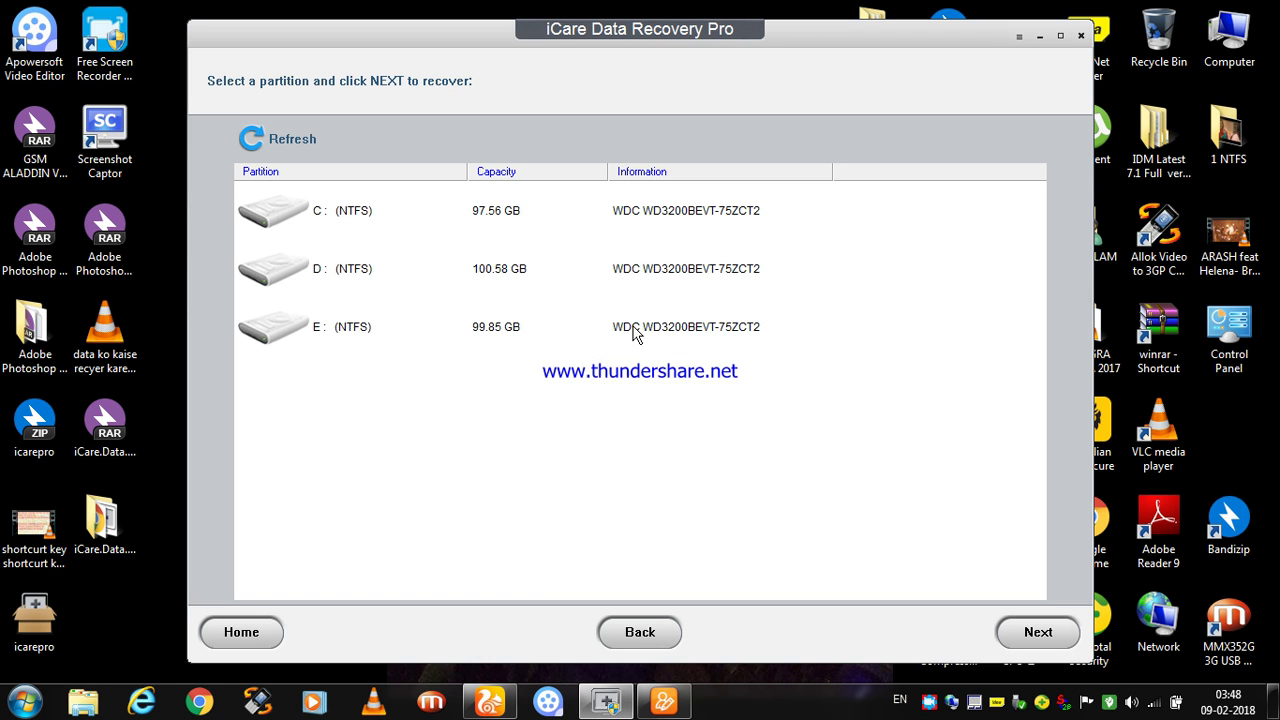
click(1235, 33)
double_click(1235, 33)
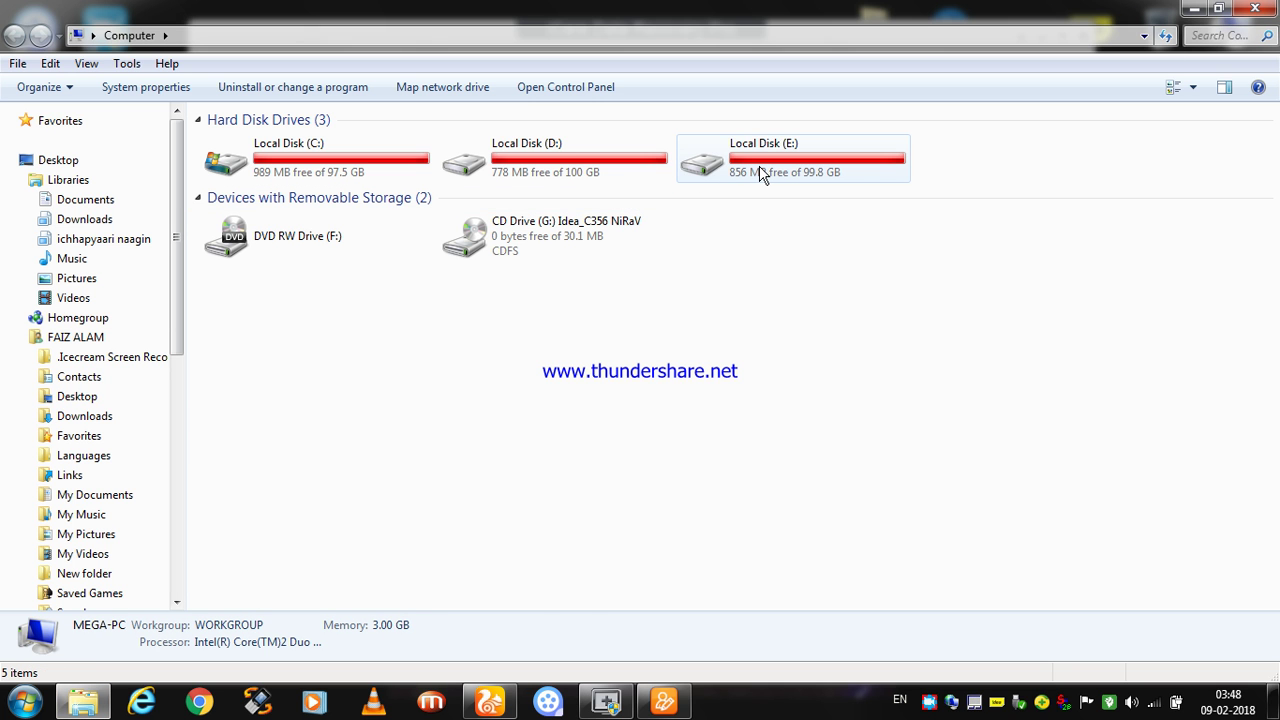
double_click(760, 175)
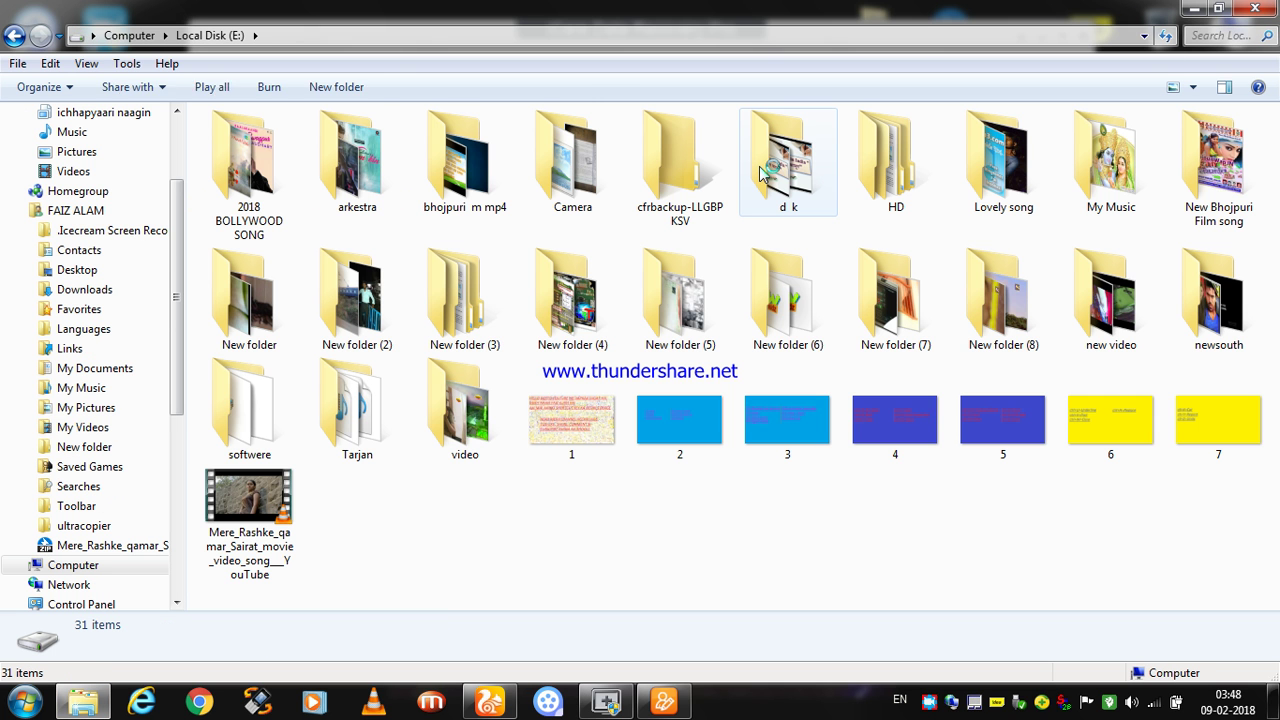
click(14, 36)
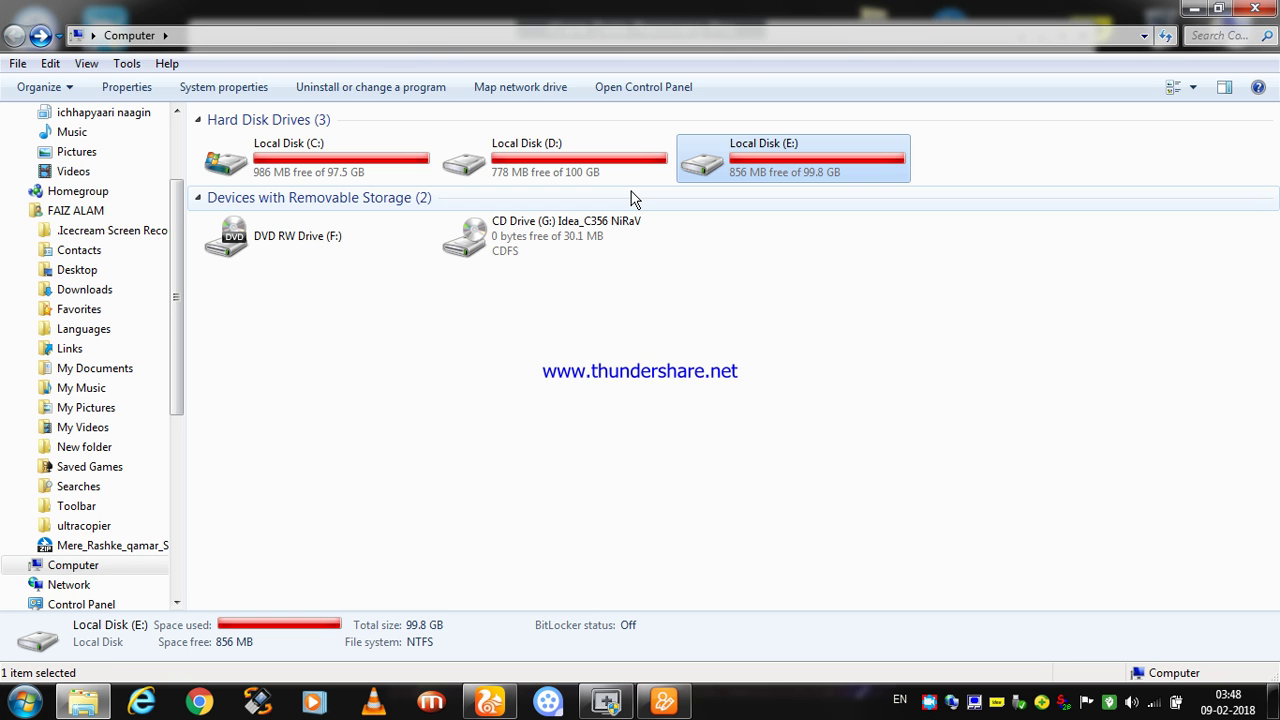
click(1255, 8)
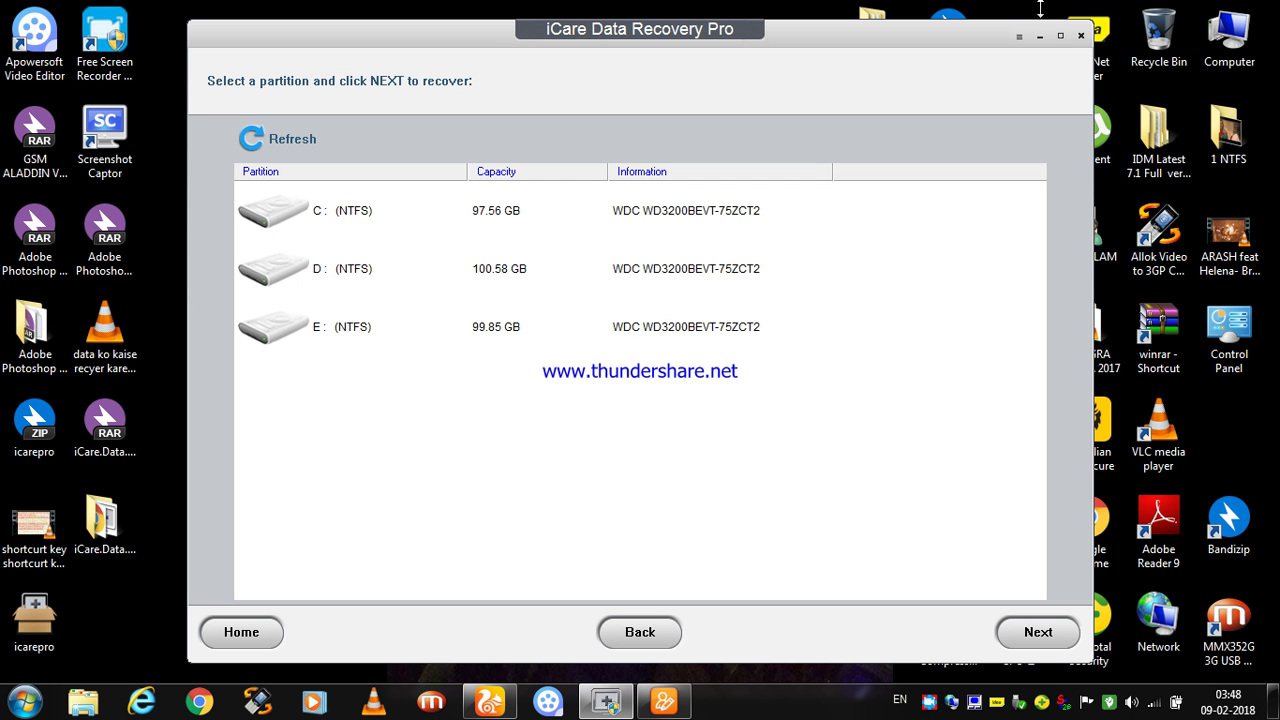
- Scan the D: (NTFS) partition for deleted files and acknowledge the Deep Scan Recovery notice
click(406, 272)
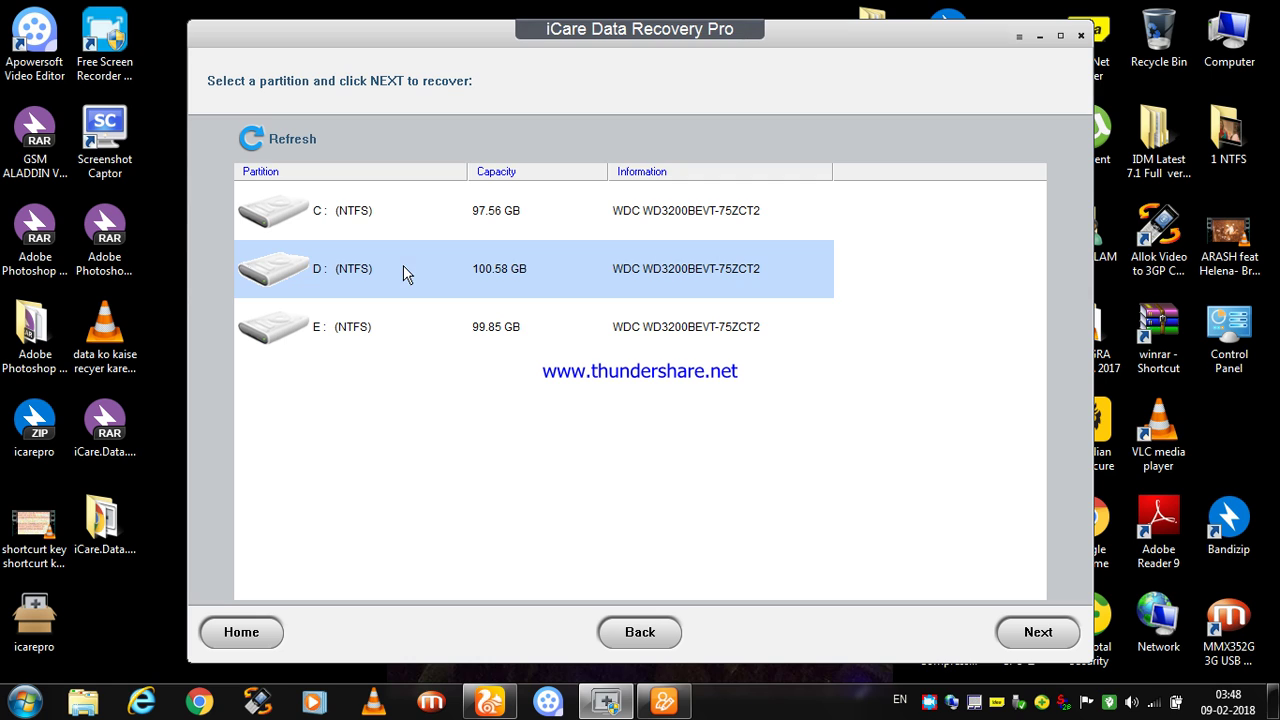
click(1055, 631)
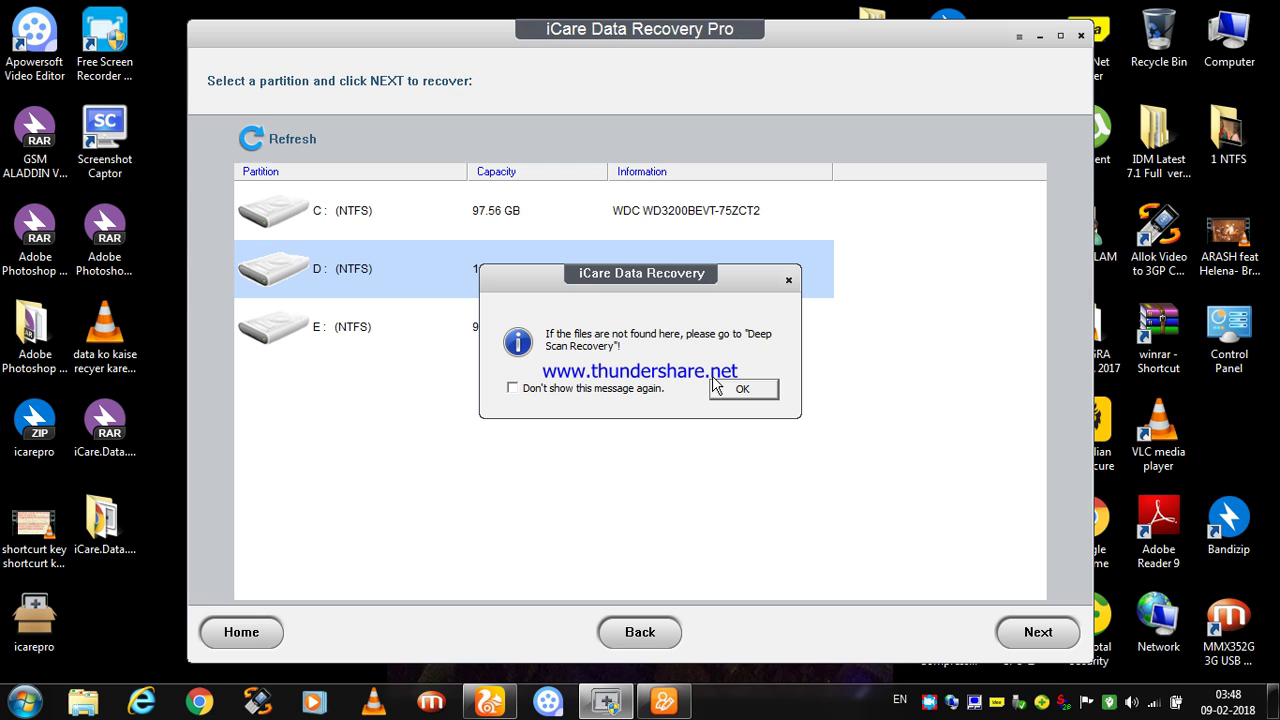
click(742, 390)
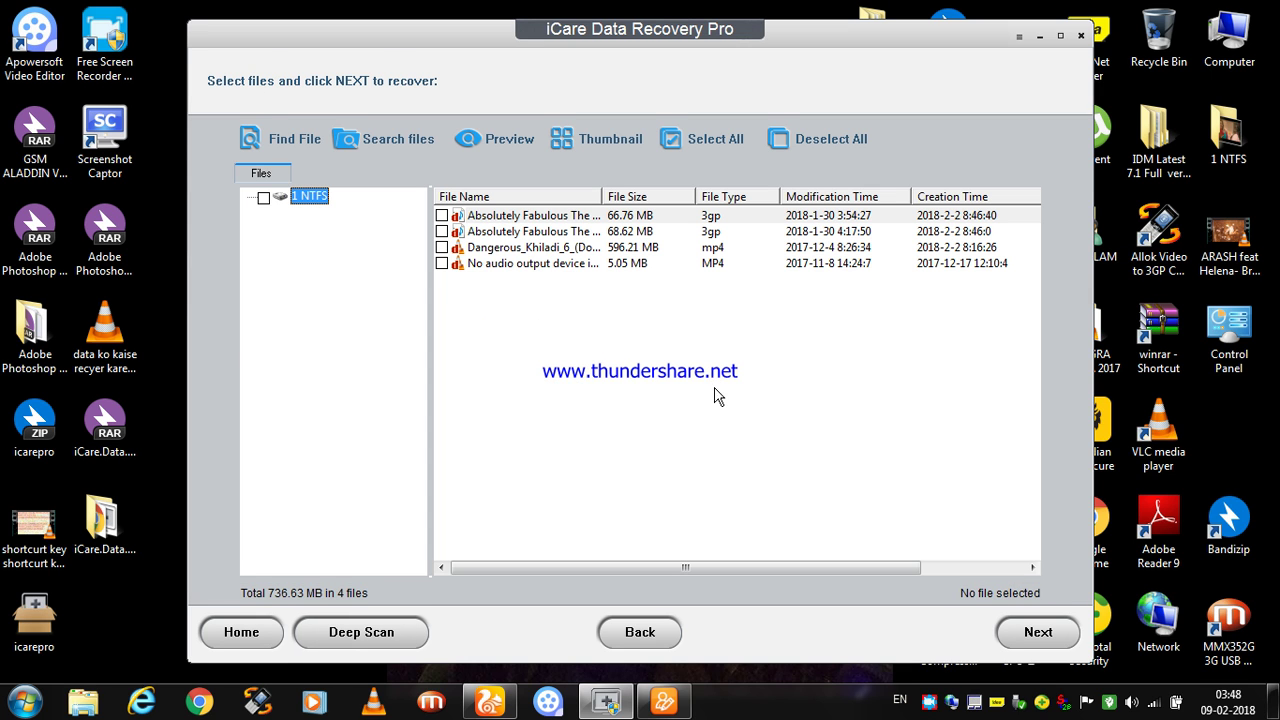
- Recover only the "No audio output device is installed" MP4 file to the Desktop and exit iCare Data Recovery Pro
click(442, 264)
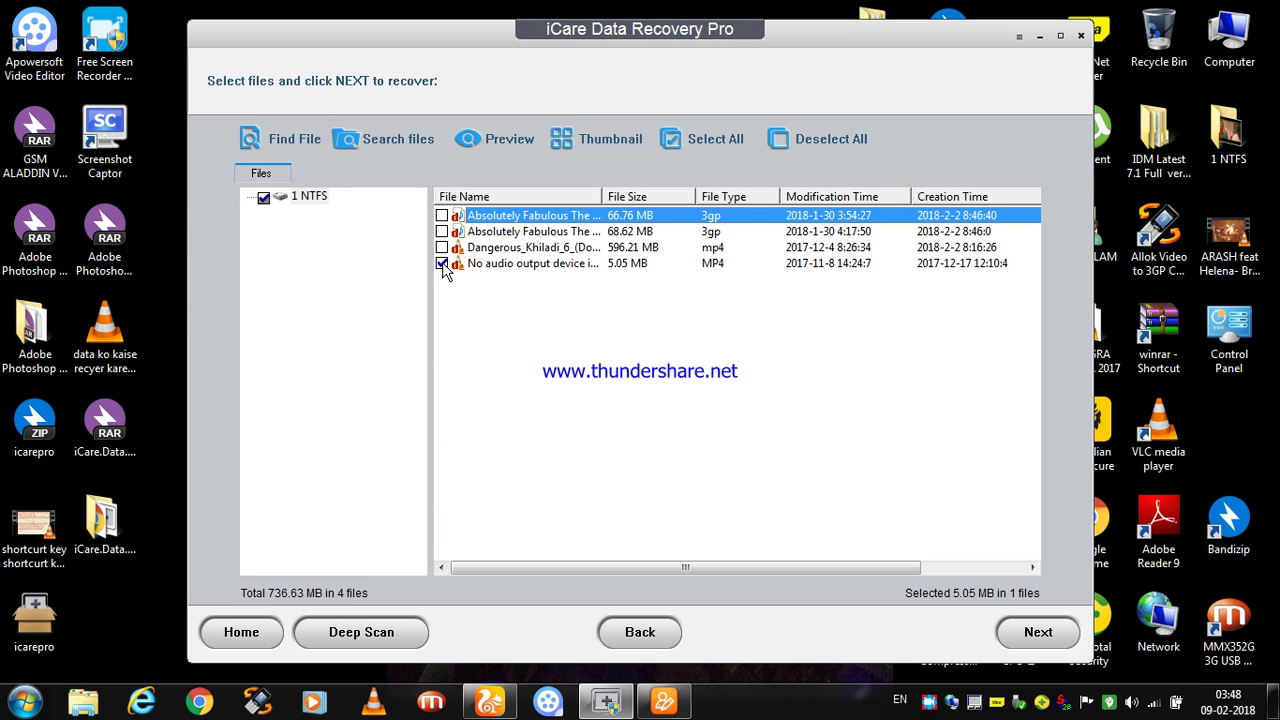
click(1050, 633)
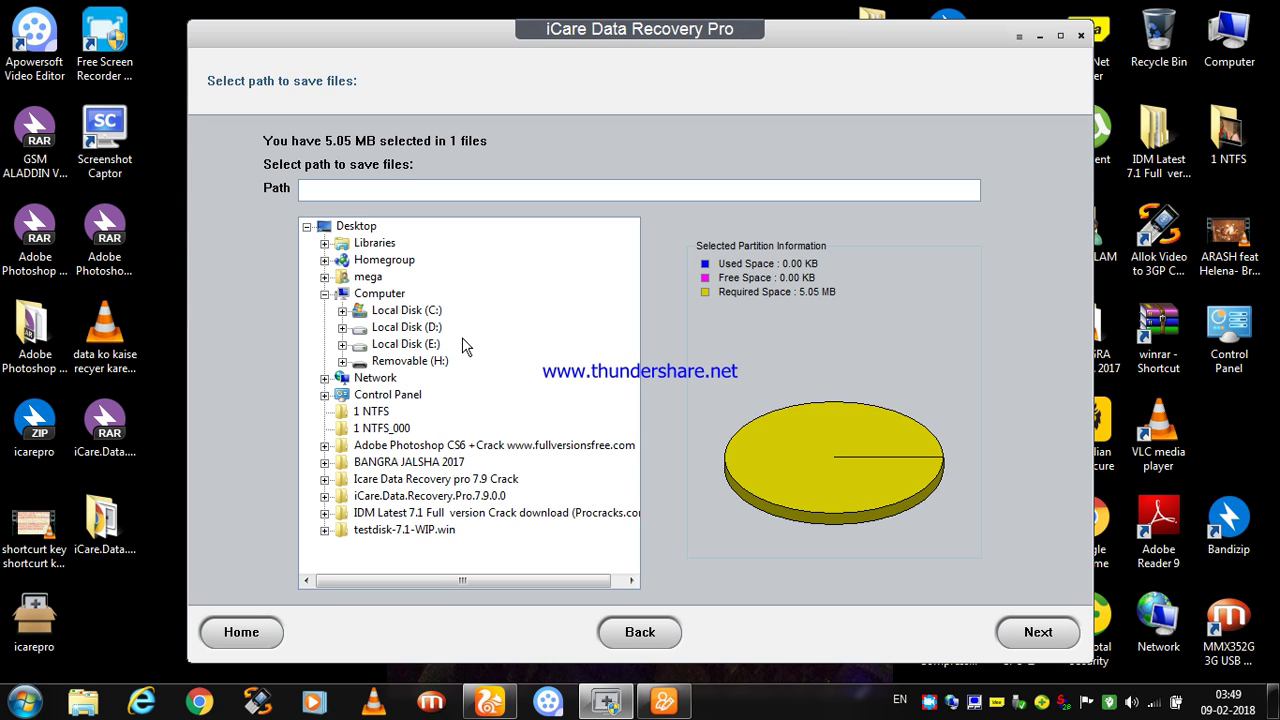
click(359, 228)
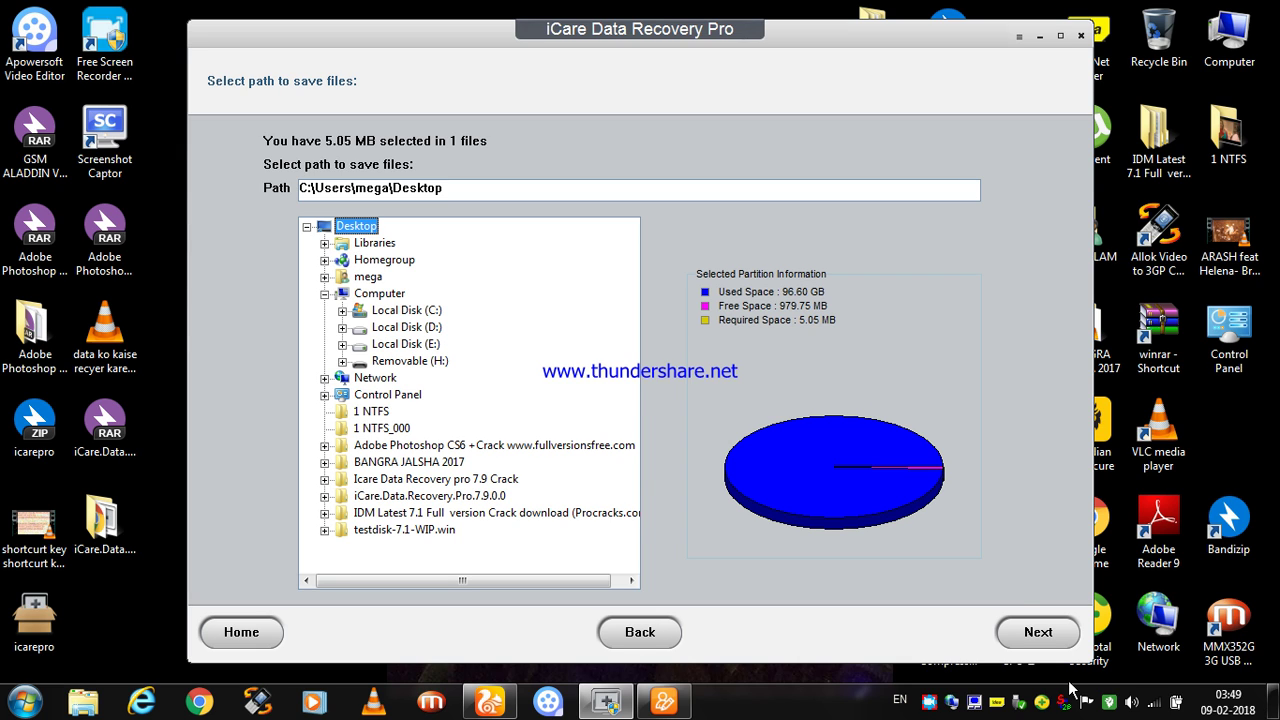
click(1038, 632)
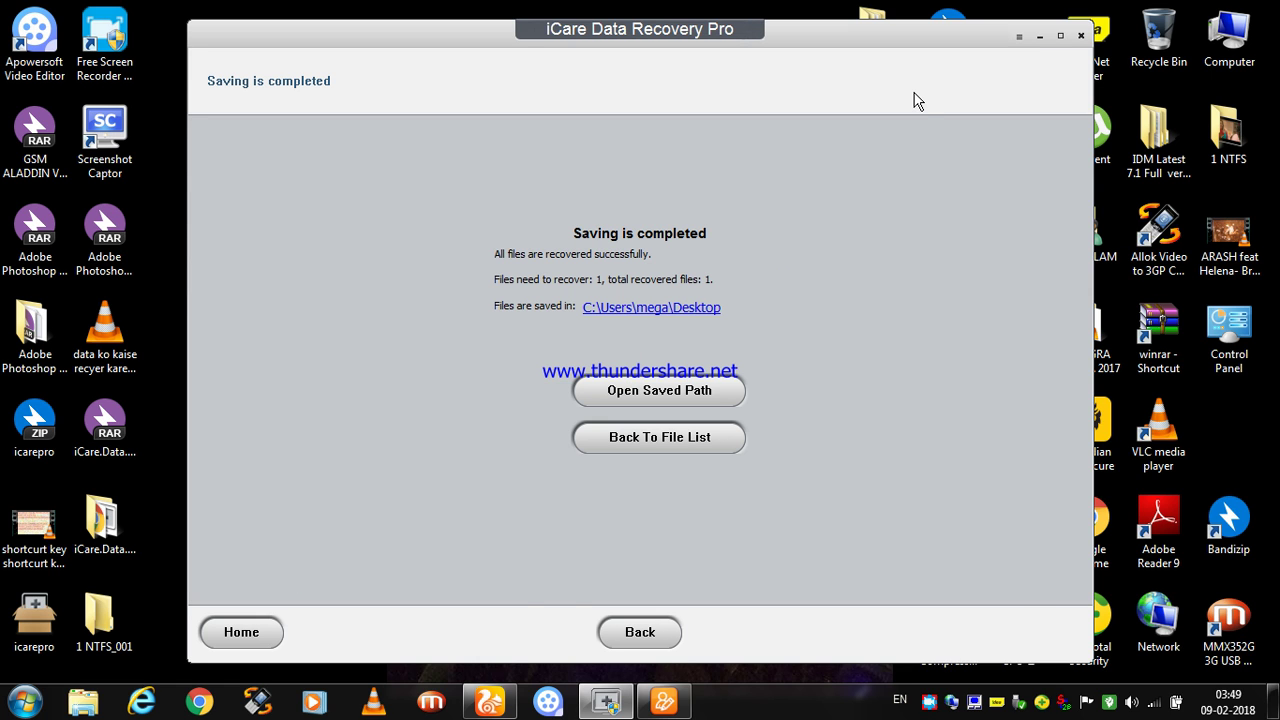
click(1081, 36)
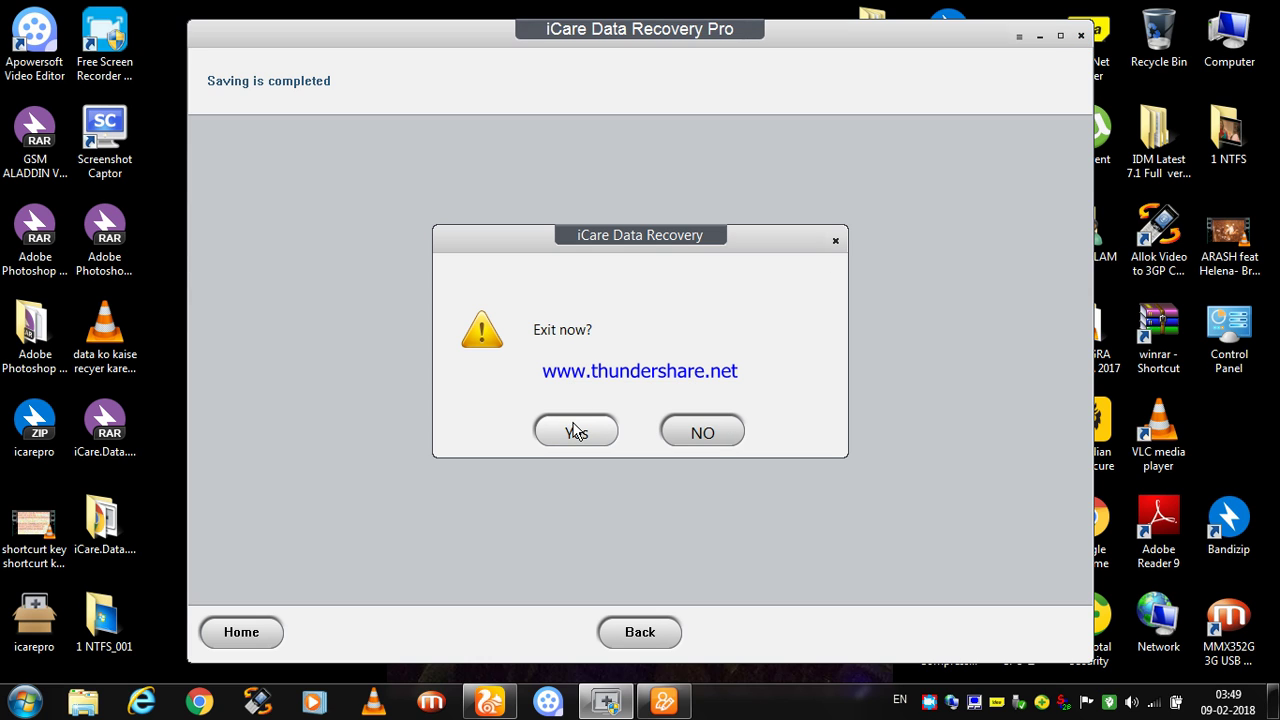
click(576, 432)
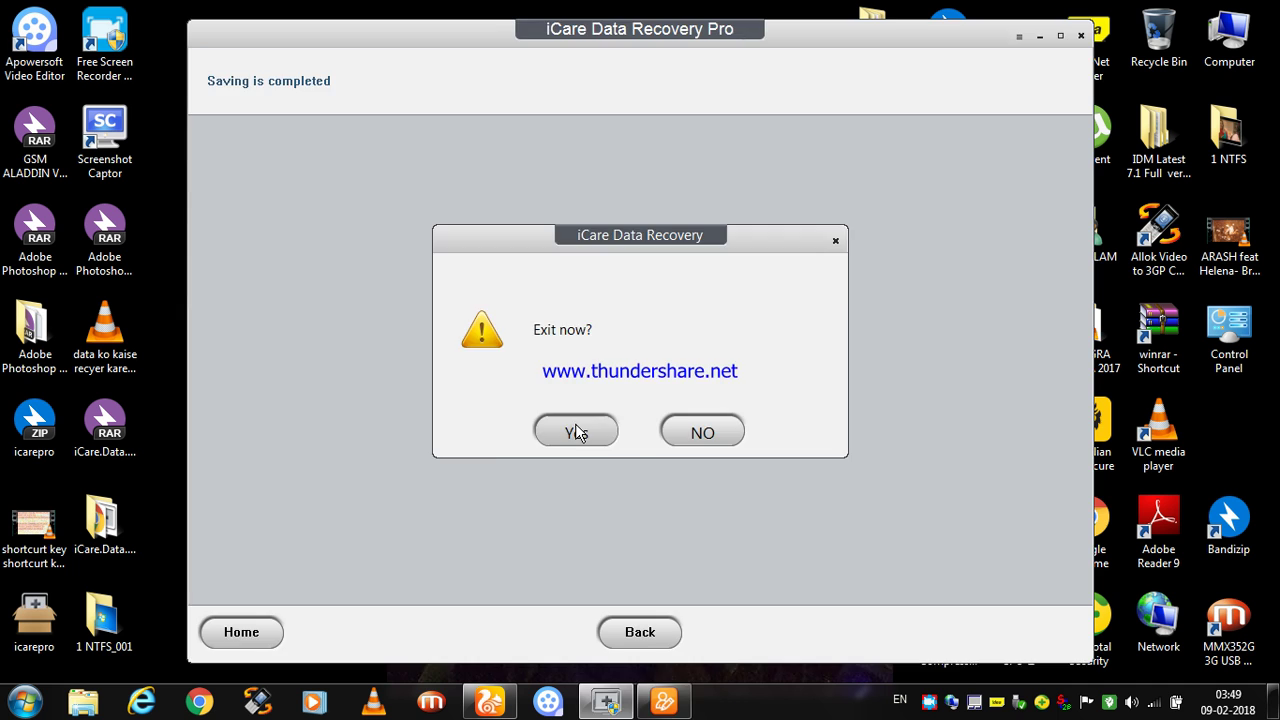
- Open the 1 NTFS_001 folder on the desktop, play the recovered video in VLC to check it, and close the player and folder
double_click(100, 622)
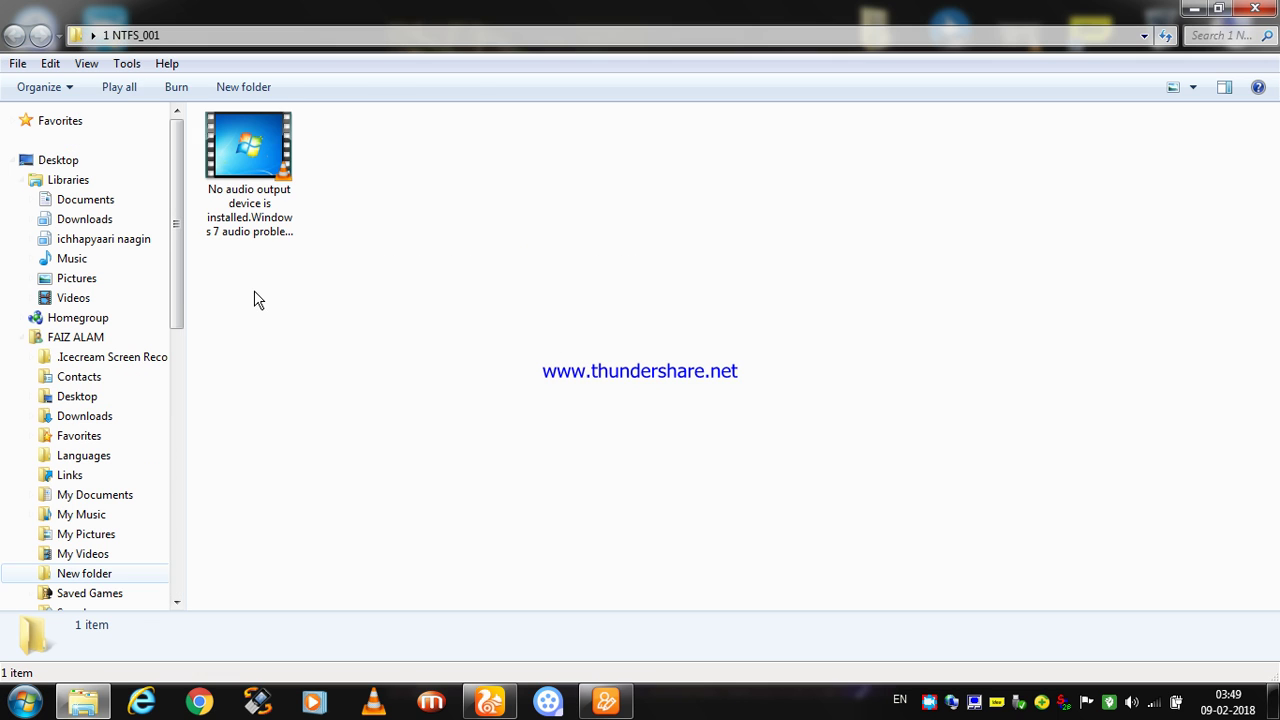
double_click(255, 166)
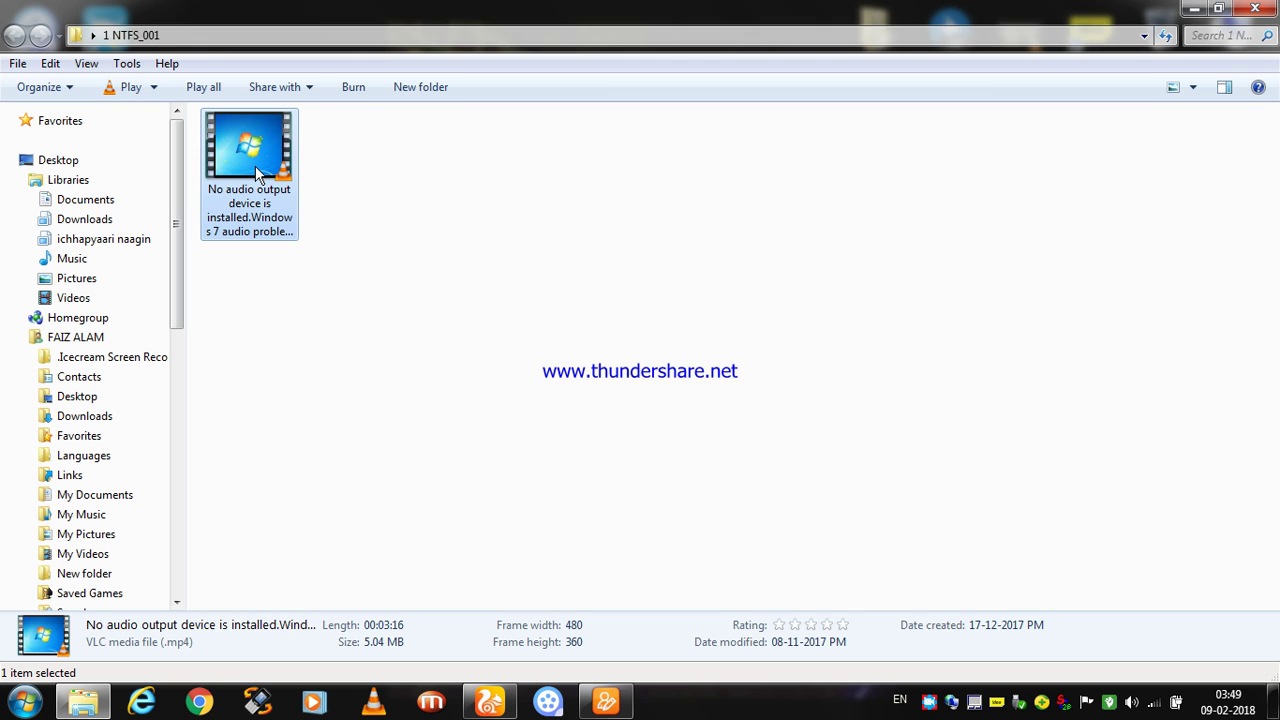
double_click(255, 166)
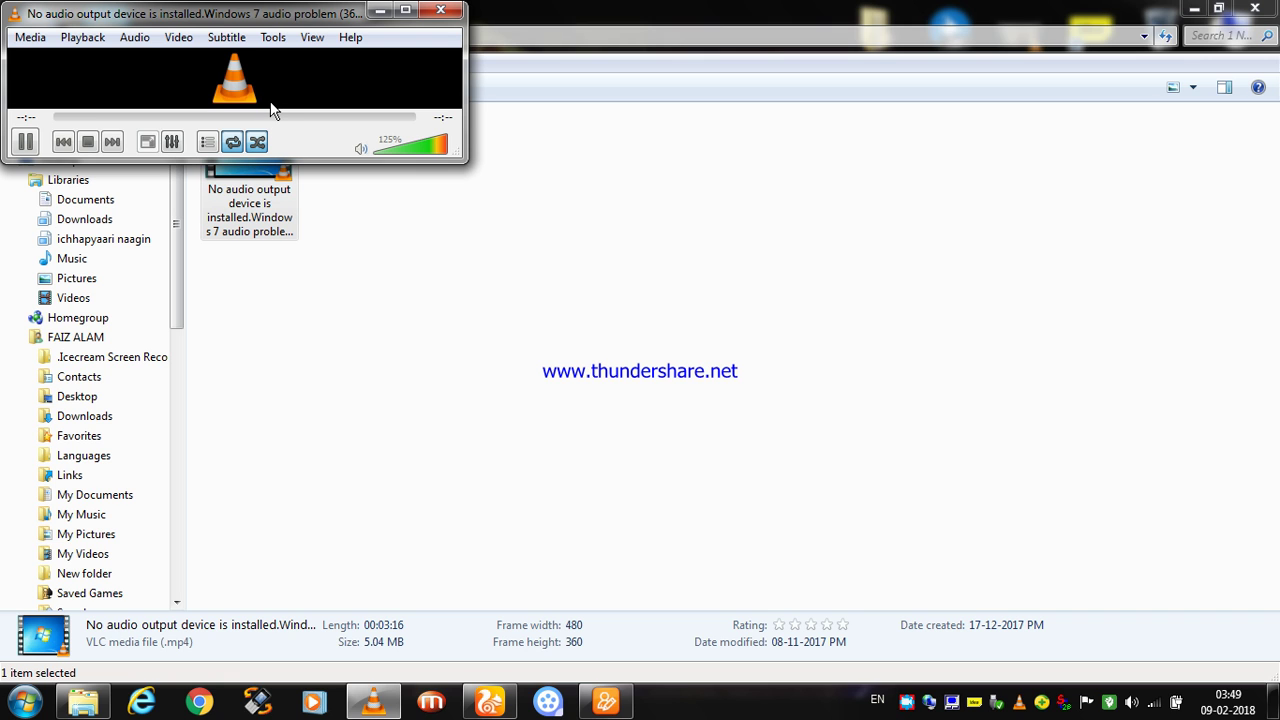
click(76, 395)
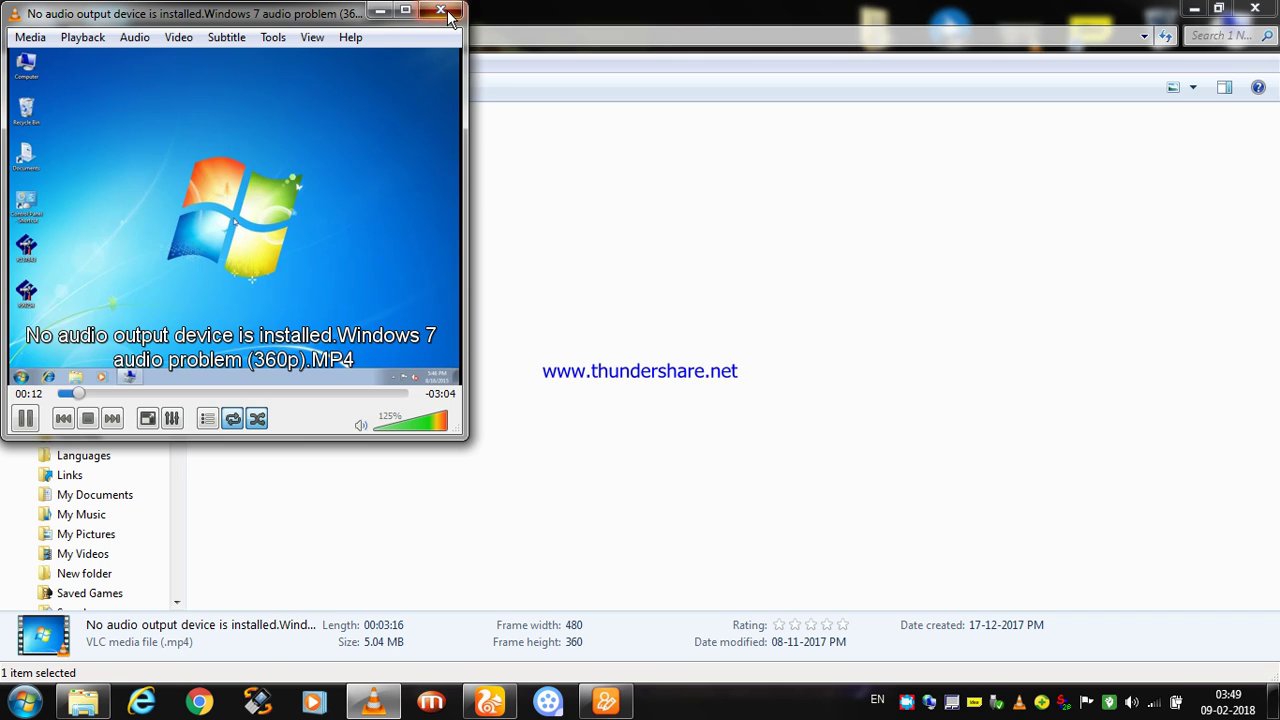
click(441, 12)
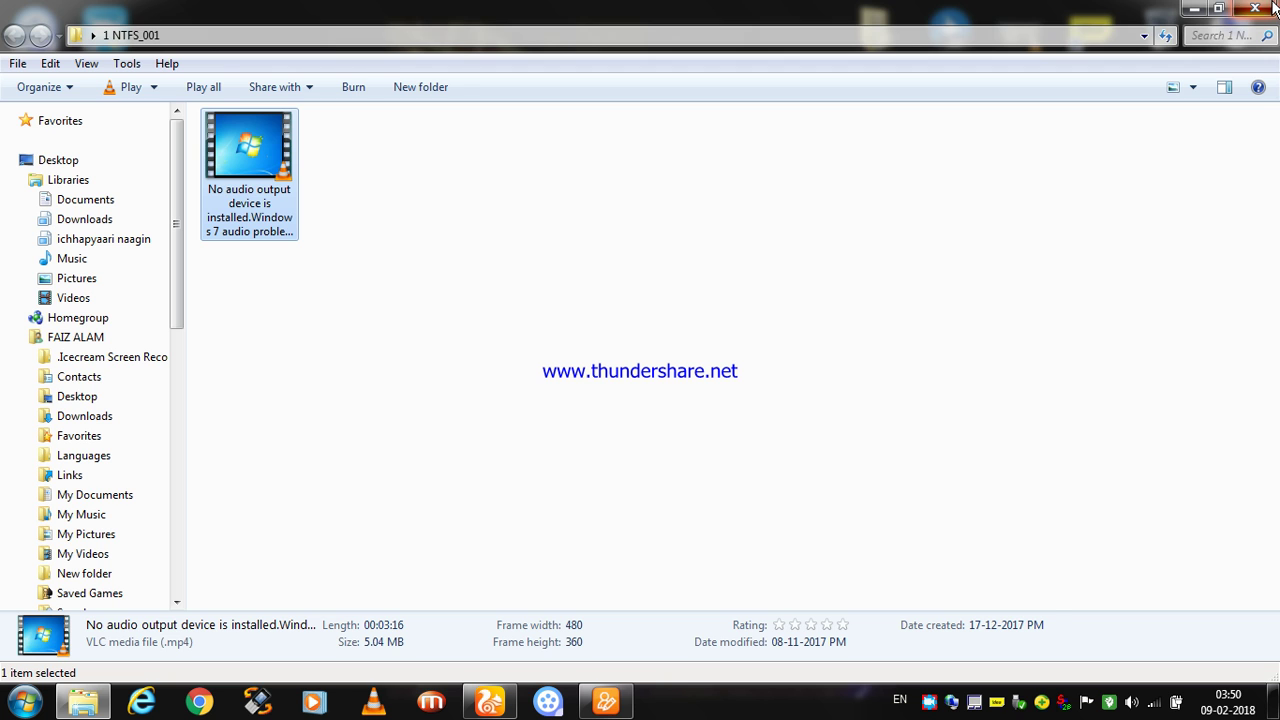
click(1273, 8)
click(930, 702)
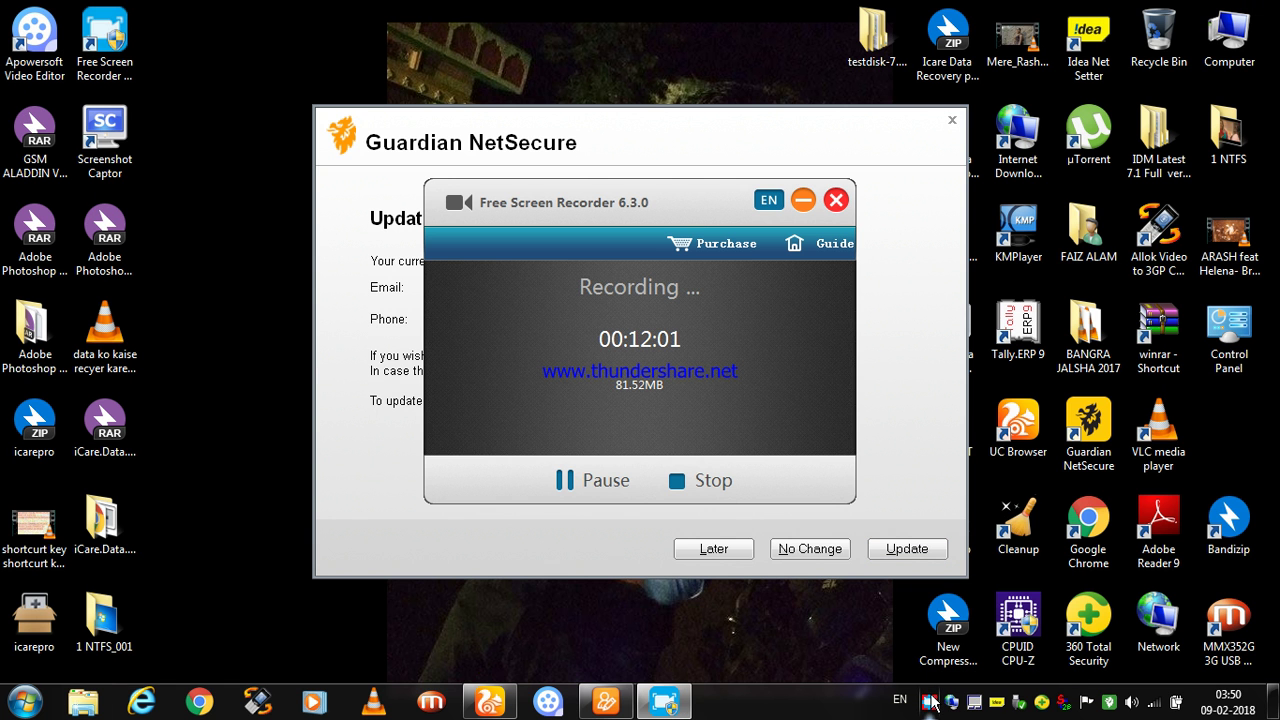
click(836, 202)
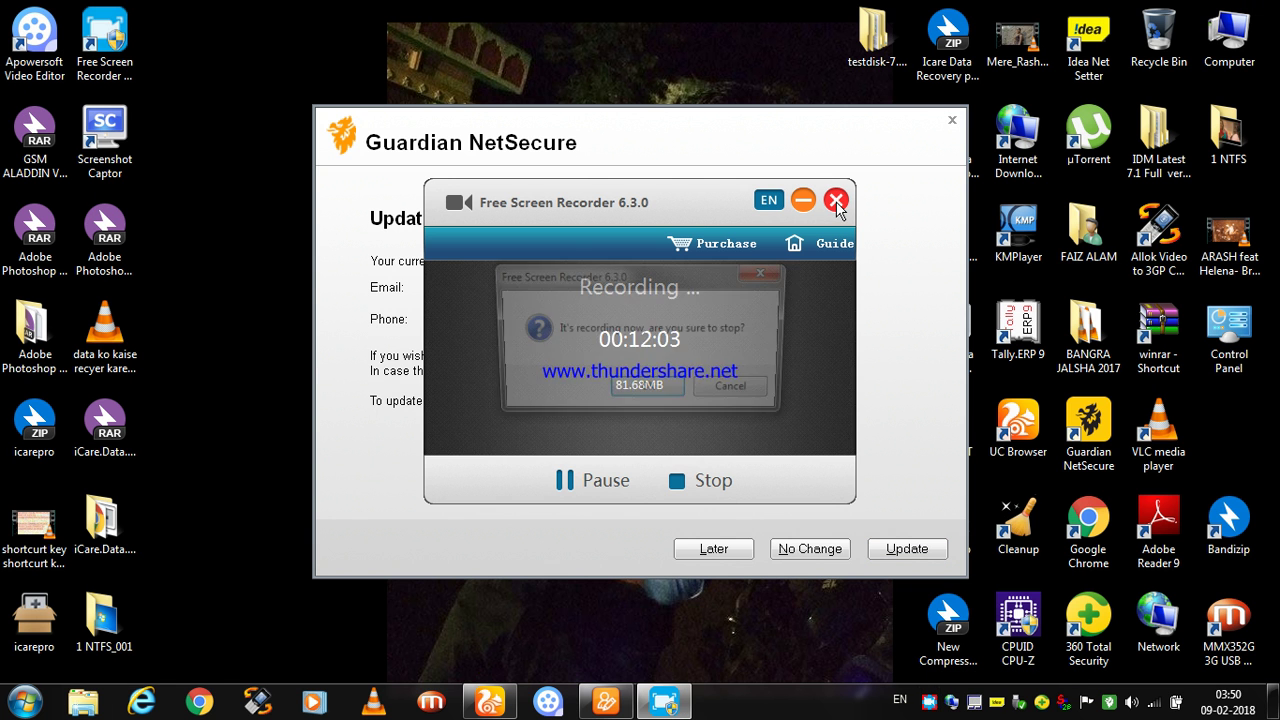